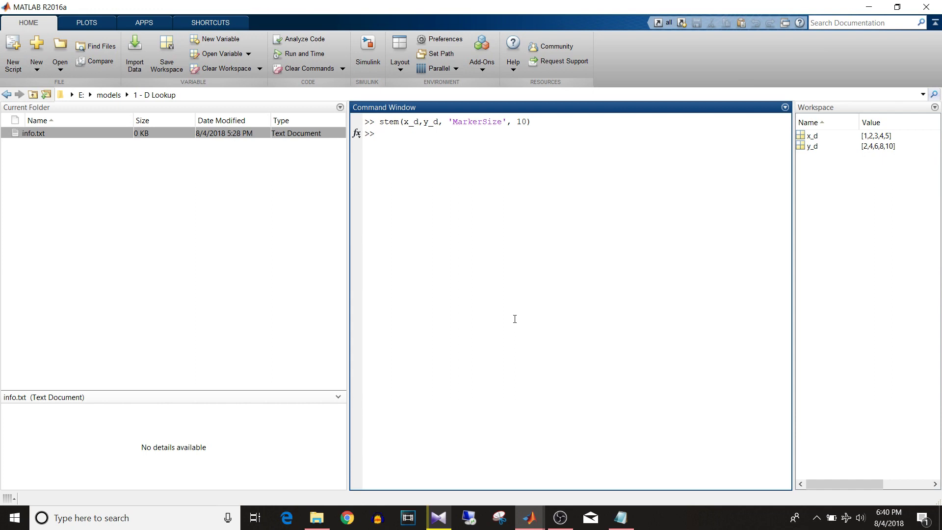
# Step: Start a new Simulink model from MATLAB's Home tab New menu
pyautogui.click(38, 76)
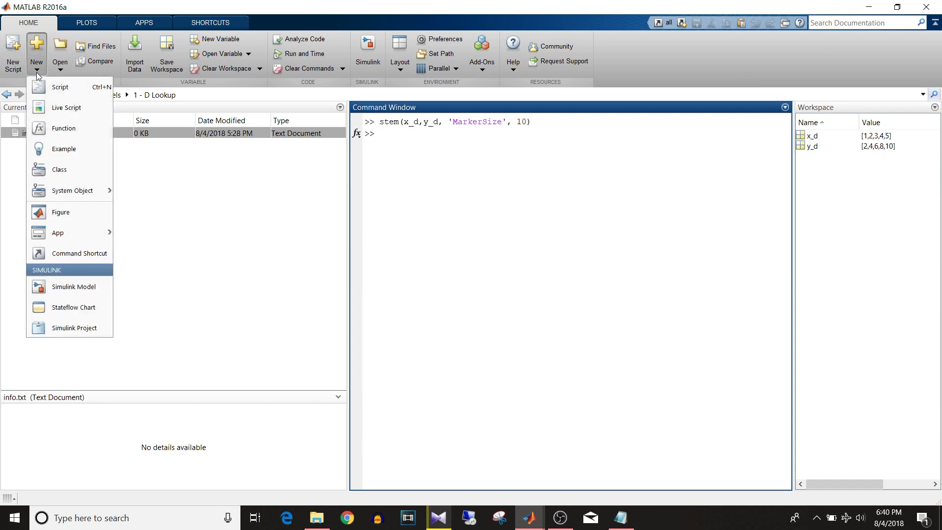
pyautogui.click(93, 292)
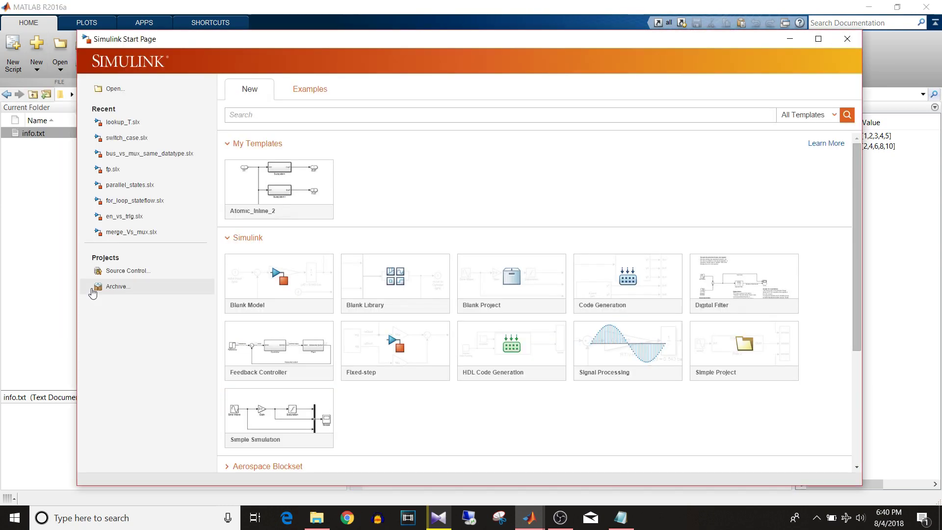
# Step: Create a maximized blank model and add a Repeating Sequence Stair block
pyautogui.click(251, 288)
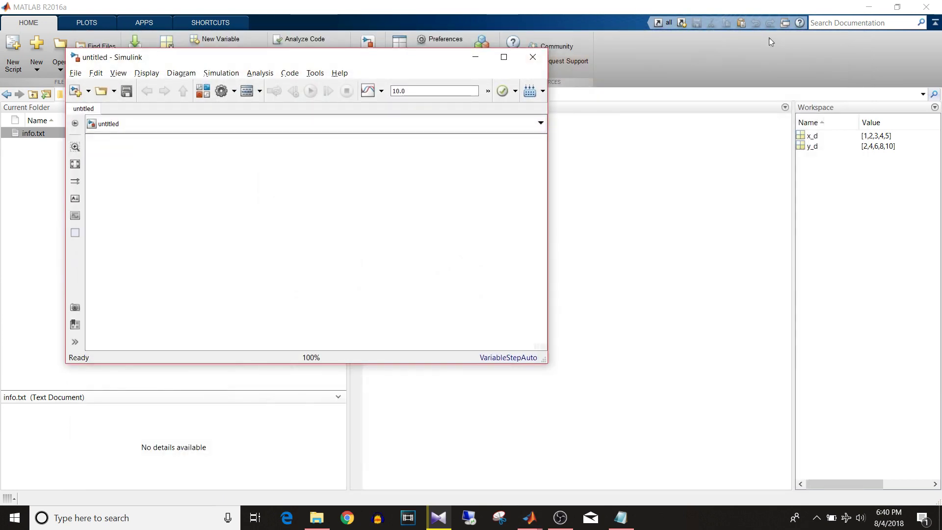
pyautogui.click(501, 57)
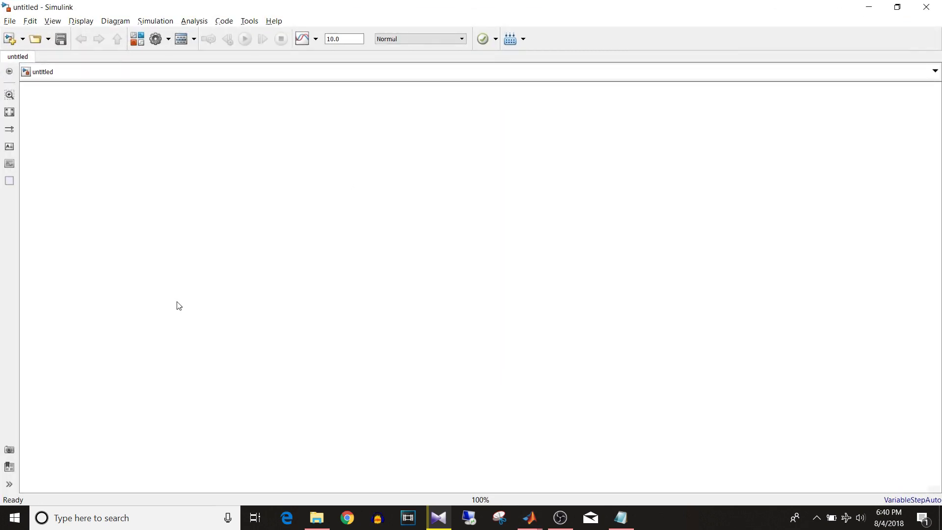
pyautogui.doubleClick(177, 302)
pyautogui.write('rep')
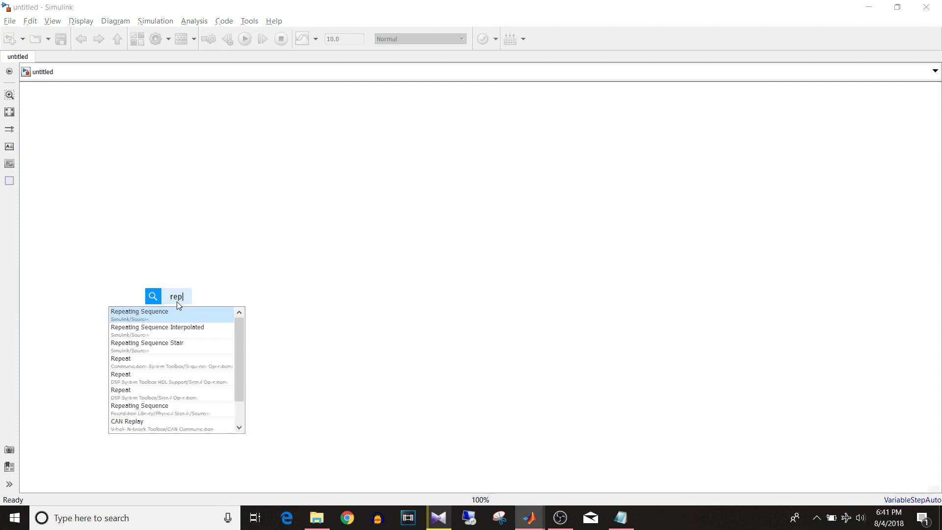
pyautogui.click(169, 347)
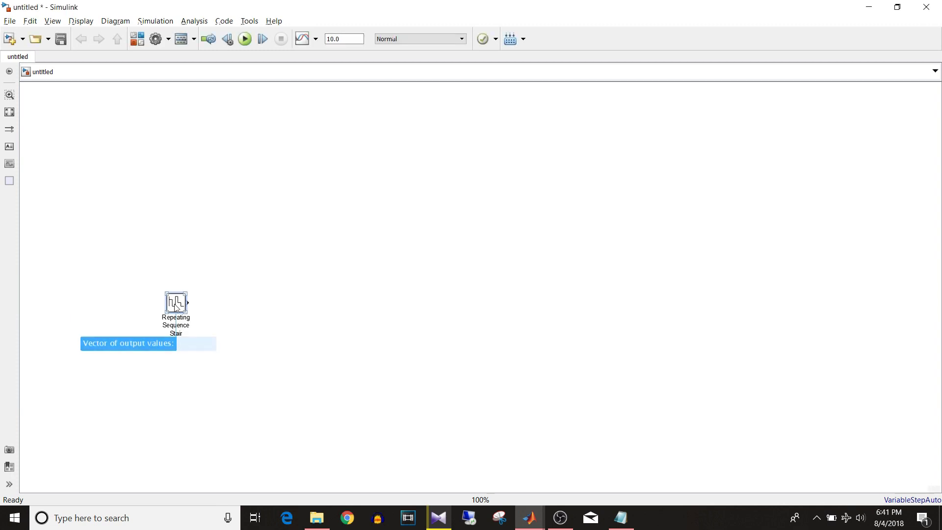
# Step: Replace the Stair block's output values 3 1 4 2 1 with [4 2.5 6]
pyautogui.doubleClick(175, 303)
pyautogui.click(282, 392)
pyautogui.moveTo(282, 391); pyautogui.dragTo(251, 392)
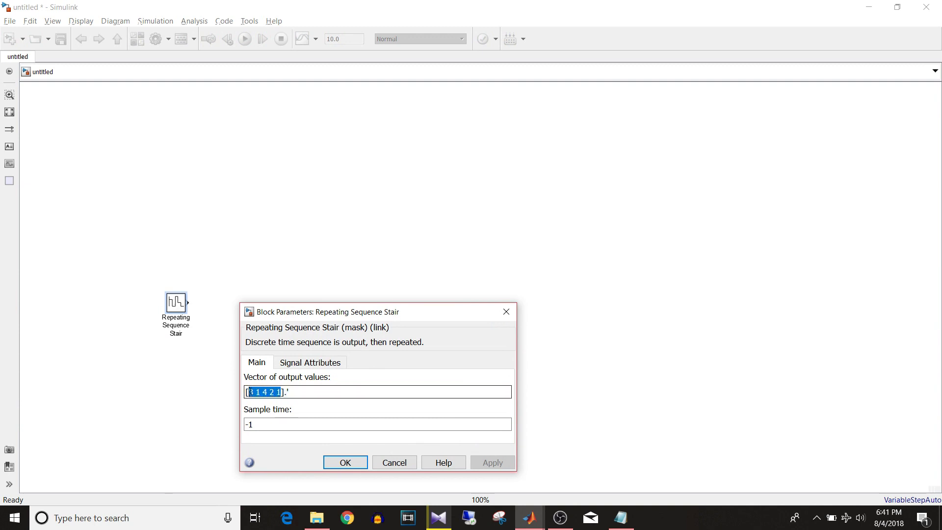
pyautogui.write('4')
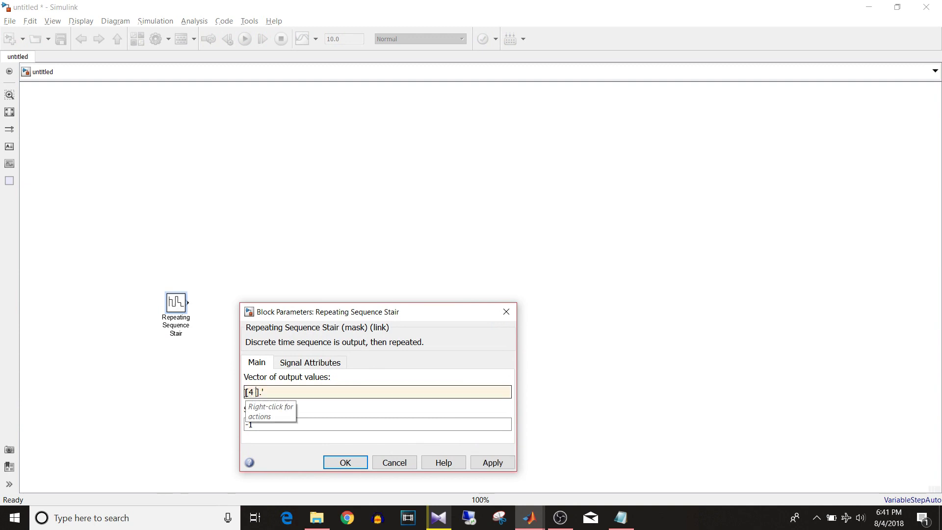
pyautogui.write(' 2.5 6')
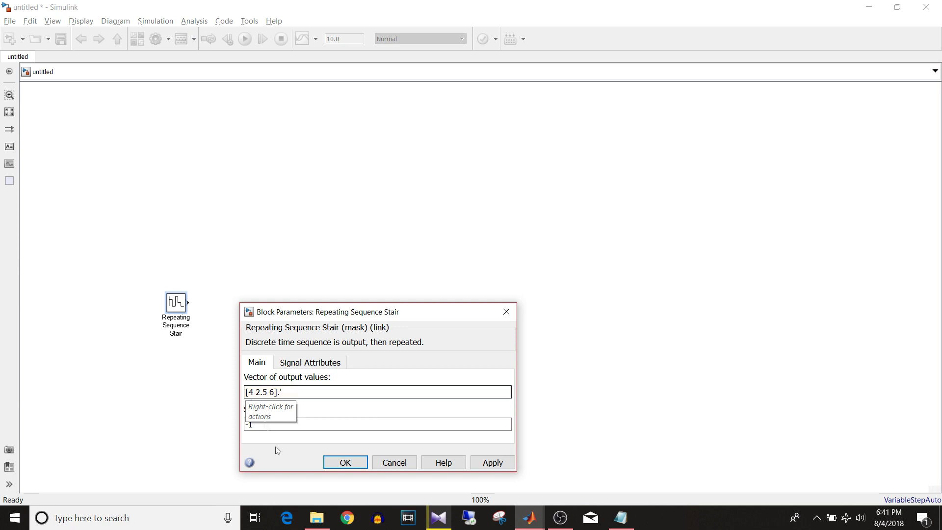
pyautogui.click(344, 464)
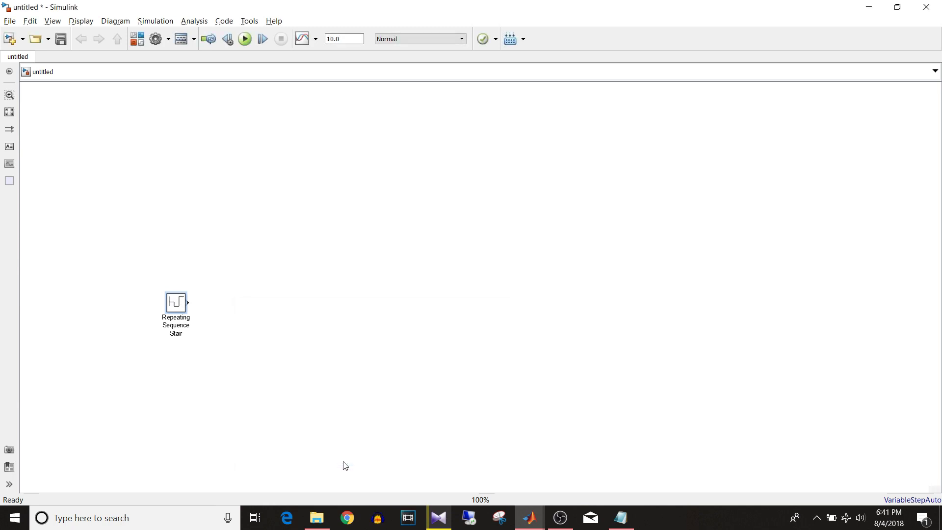
pyautogui.click(297, 312)
# Step: Add a 1-D Lookup Table beside the Stair block and connect the Stair output to it
pyautogui.write('loo')
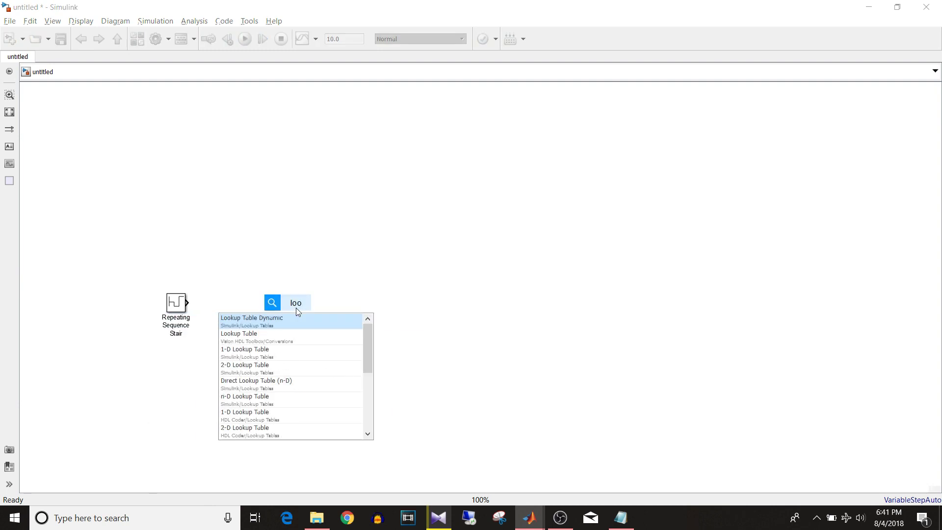
pyautogui.click(264, 357)
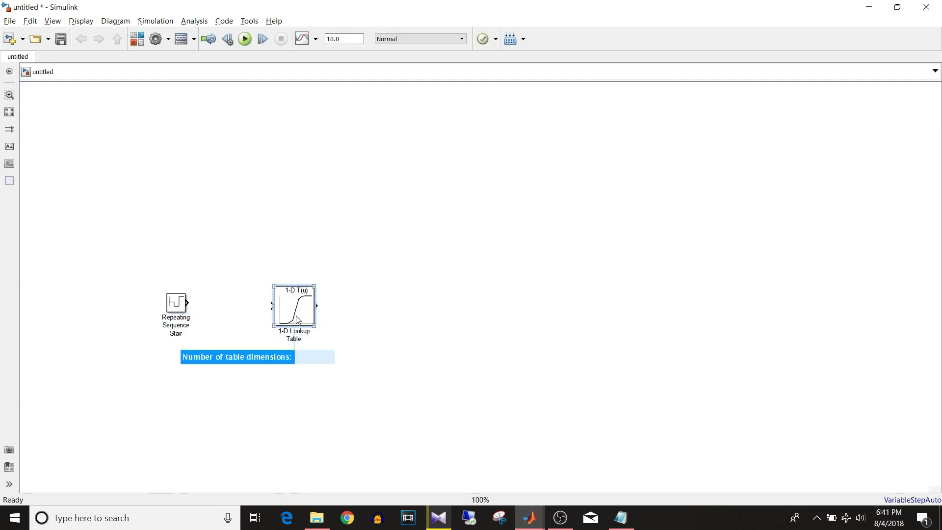
pyautogui.moveTo(298, 320); pyautogui.dragTo(255, 317)
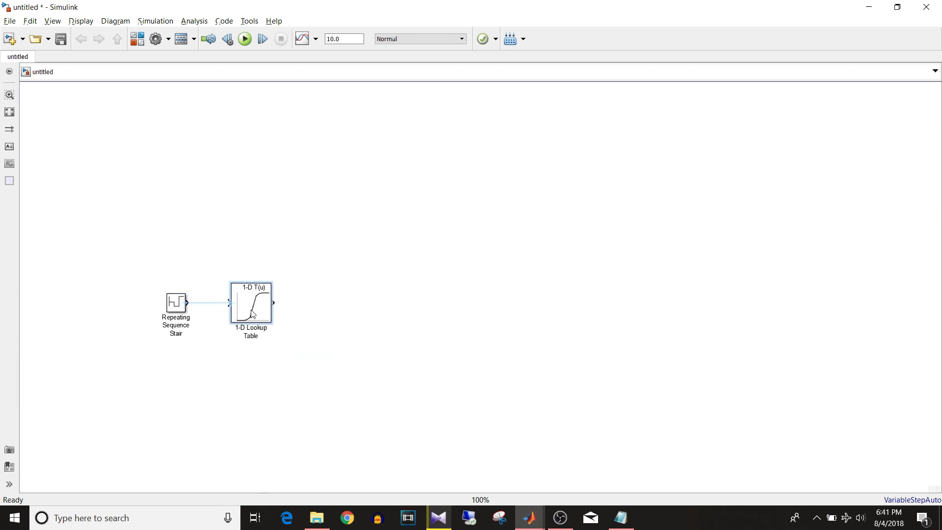
pyautogui.click(185, 305)
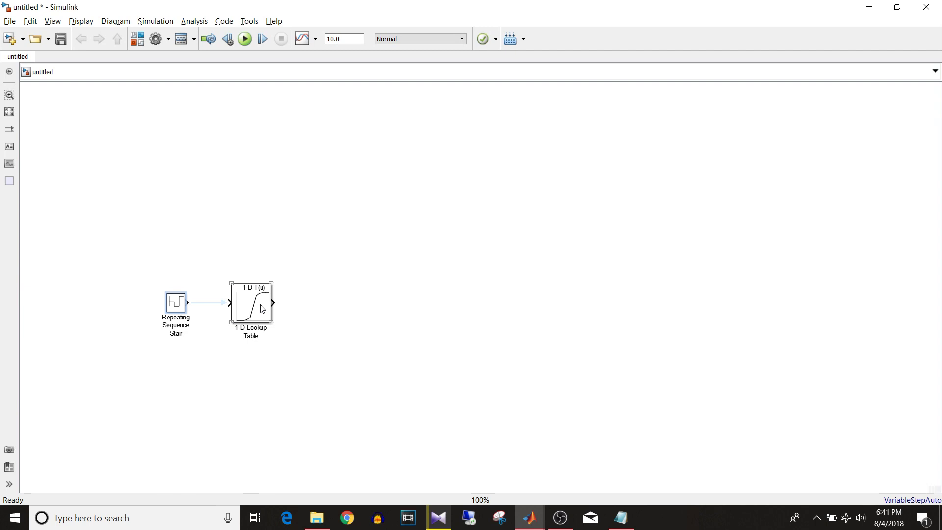
pyautogui.click(263, 309)
pyautogui.click(397, 352)
# Step: Add a two-input Scope fed by the table output and a branch of the Stair signal
pyautogui.write('scop')
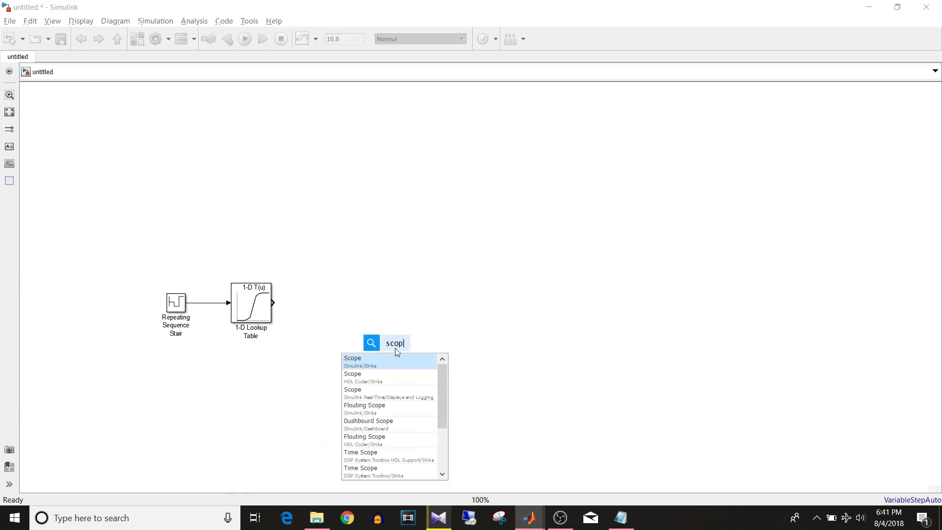
pyautogui.click(397, 359)
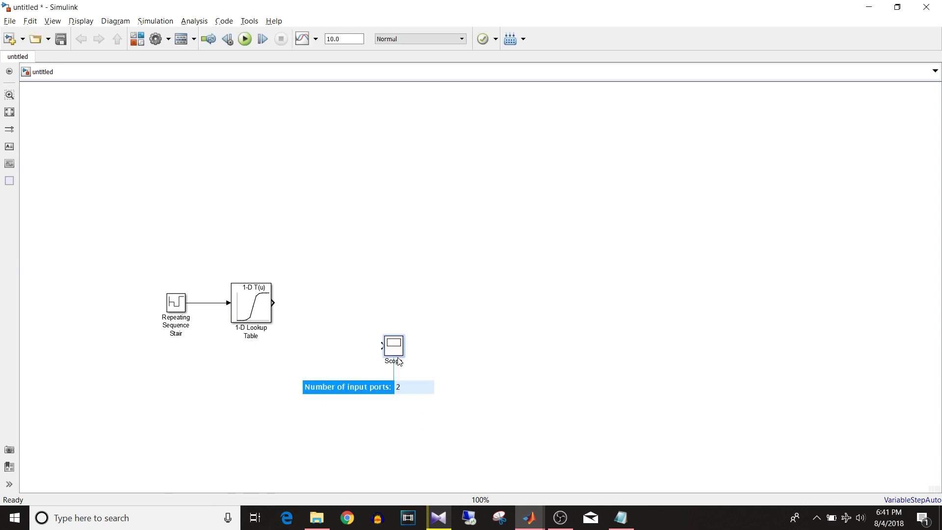
pyautogui.press('Return')
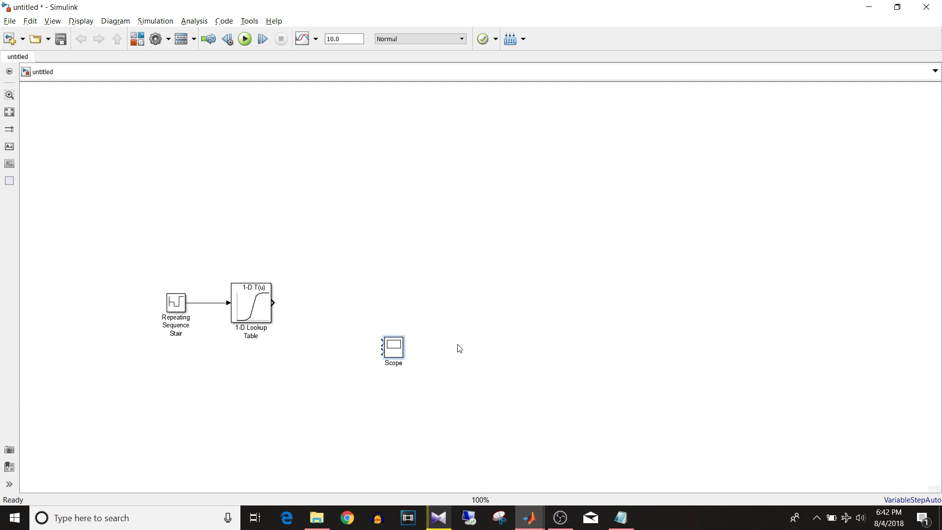
pyautogui.click(400, 355)
pyautogui.moveTo(402, 357); pyautogui.dragTo(343, 307)
pyautogui.click(306, 308)
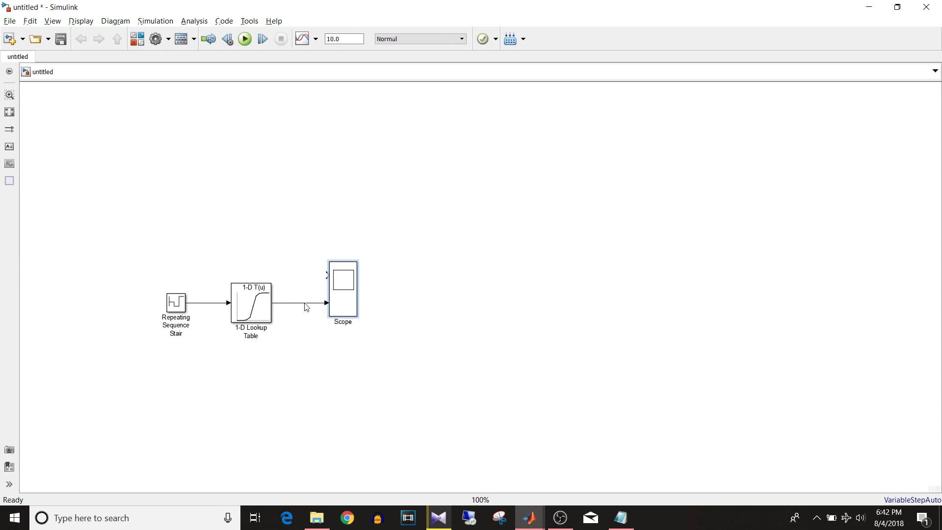
pyautogui.moveTo(327, 275); pyautogui.dragTo(210, 301)
pyautogui.press('space')
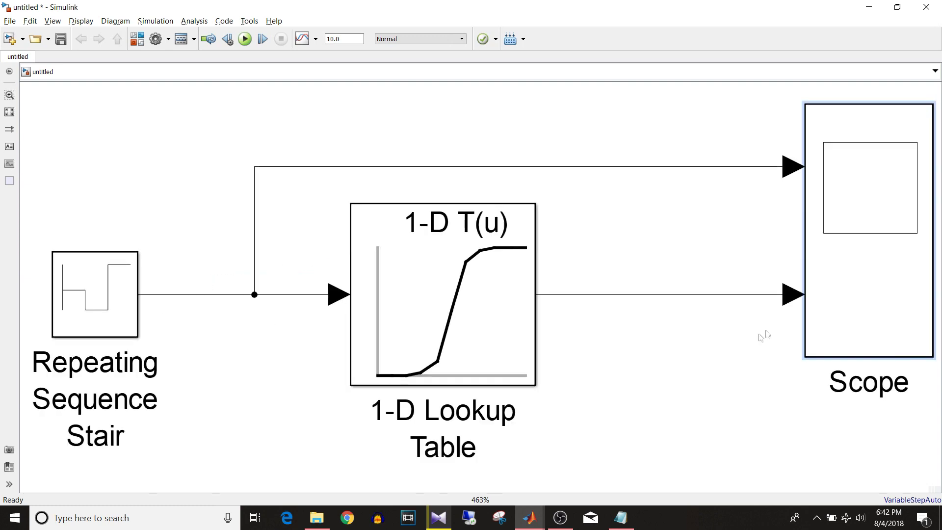
pyautogui.moveTo(866, 275); pyautogui.dragTo(775, 292)
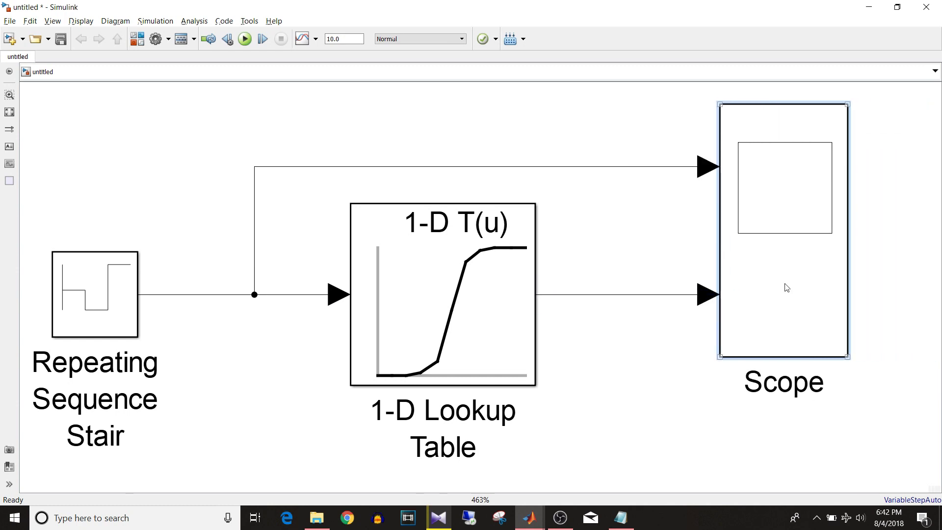
pyautogui.click(196, 177)
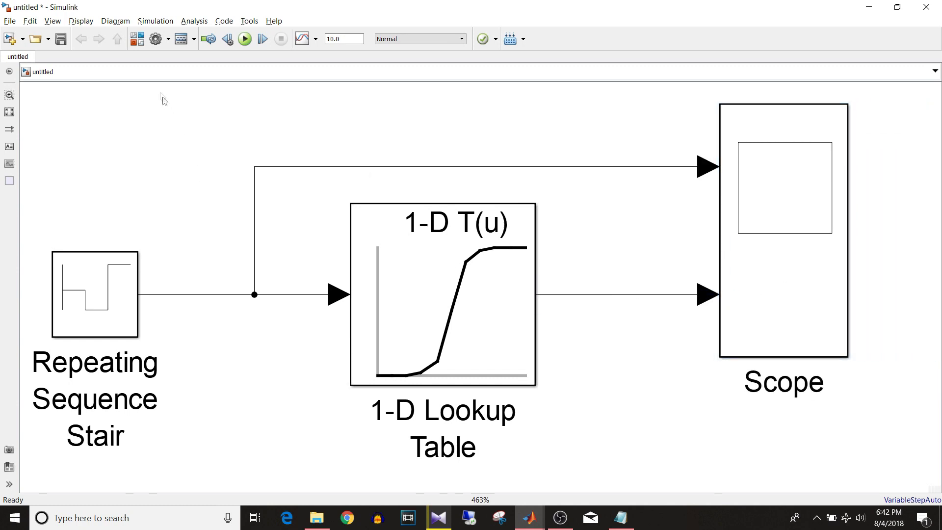
# Step: Use a fixed-step discrete solver with stop time 3 and fixed-step size 1
pyautogui.click(155, 44)
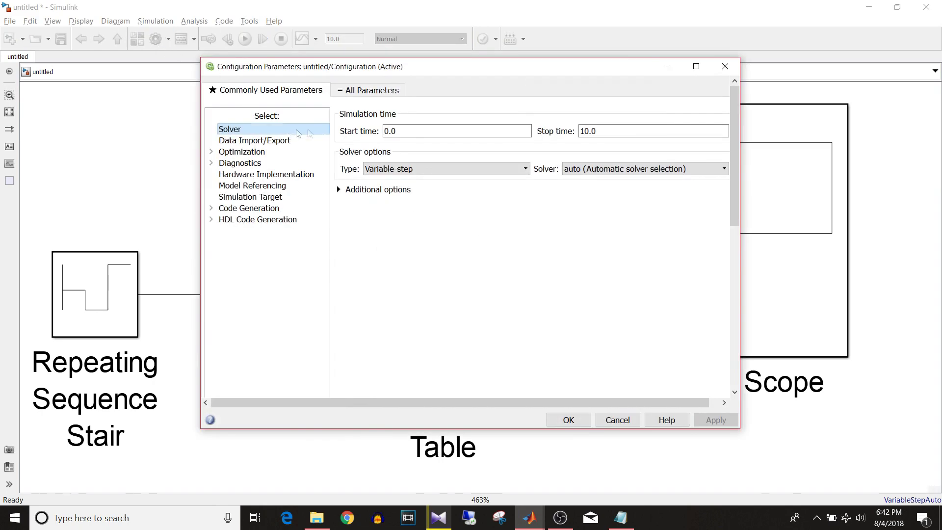
pyautogui.click(410, 172)
pyautogui.click(416, 193)
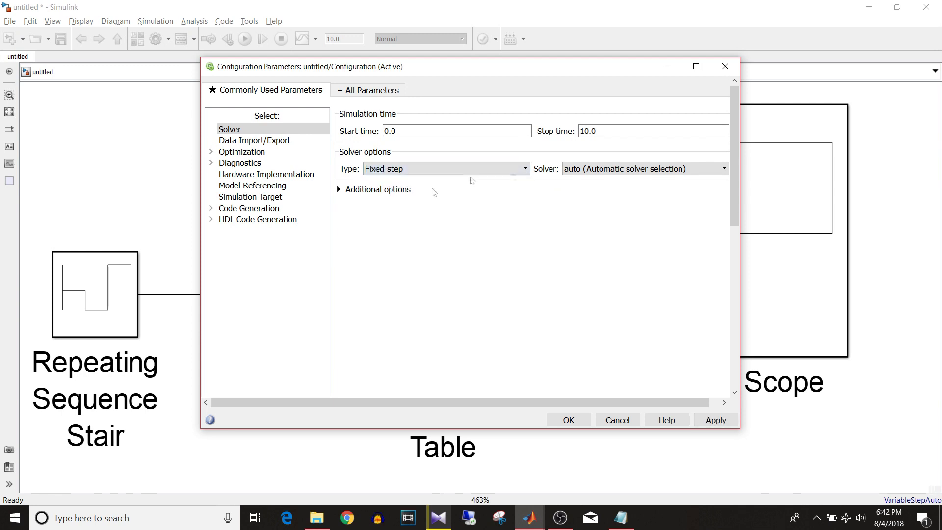
pyautogui.click(589, 171)
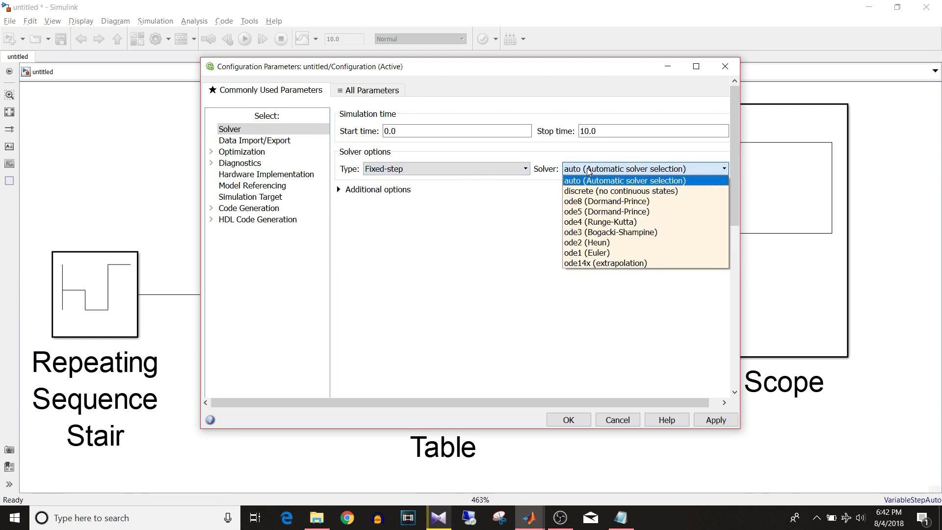
pyautogui.click(599, 192)
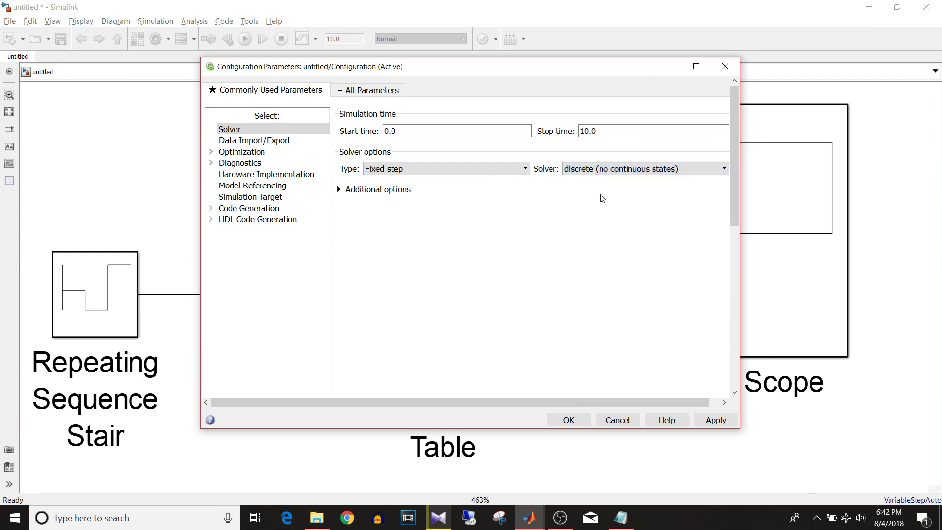
pyautogui.doubleClick(613, 131)
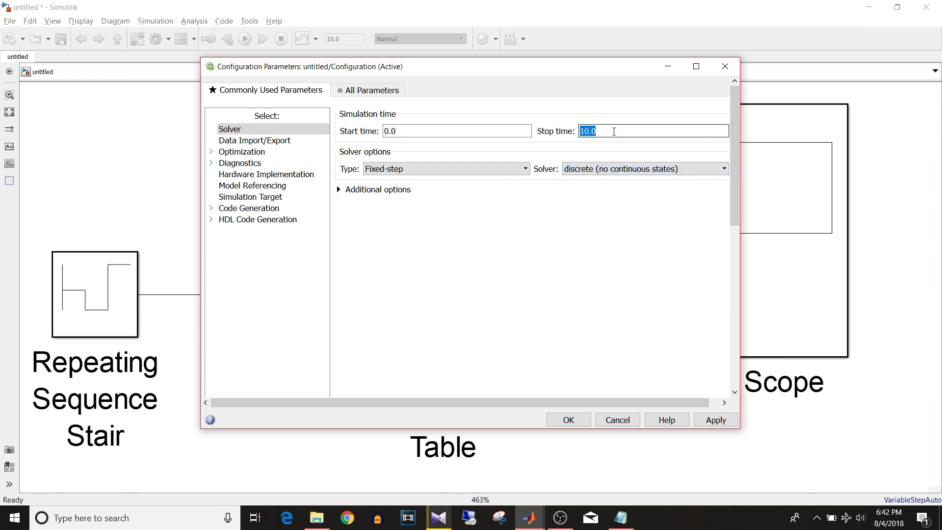
pyautogui.write('3')
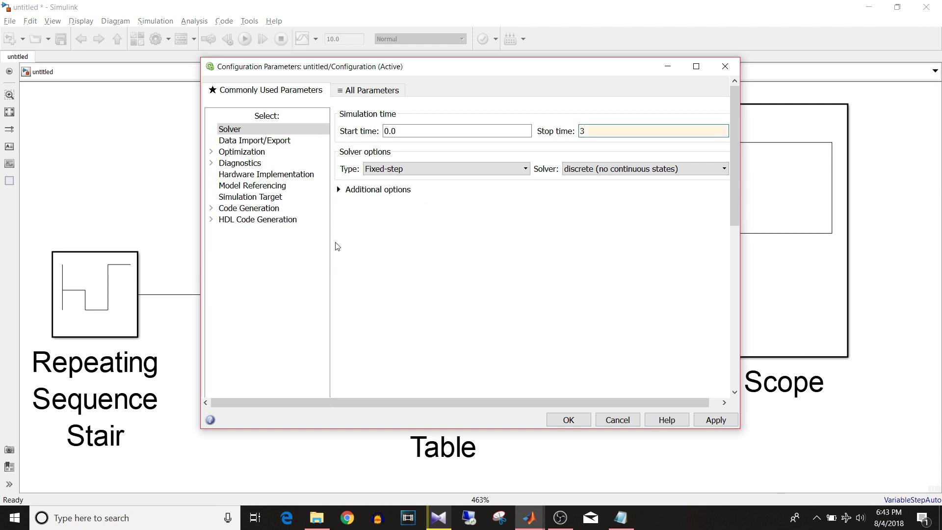
pyautogui.click(339, 191)
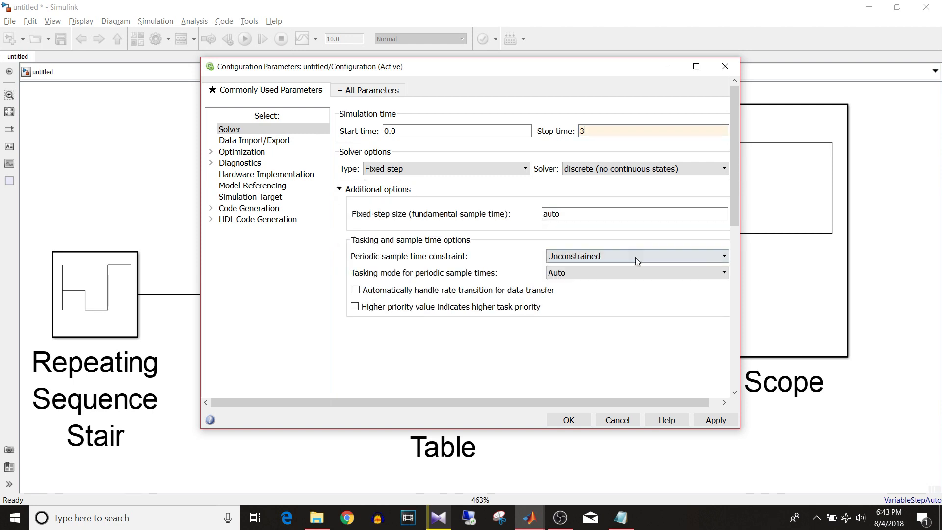
pyautogui.doubleClick(642, 212)
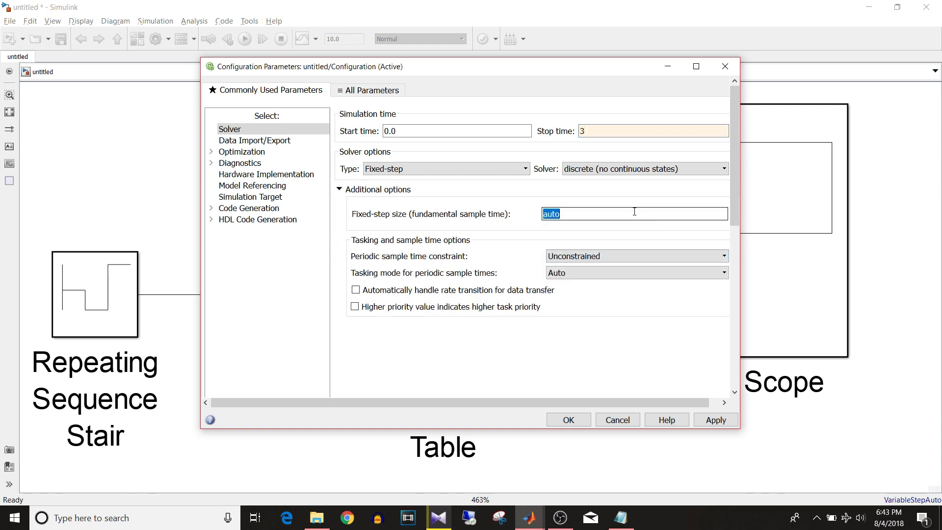
pyautogui.write('1')
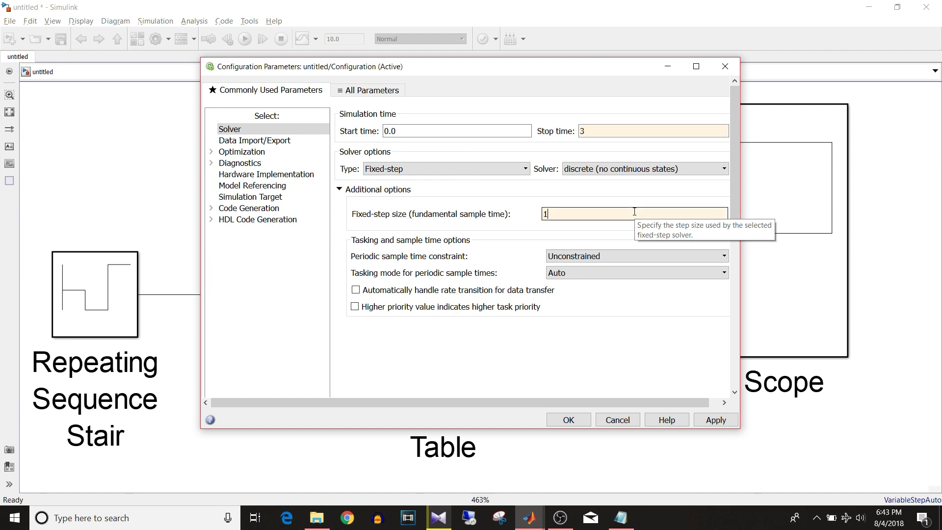
pyautogui.click(721, 424)
pyautogui.click(574, 422)
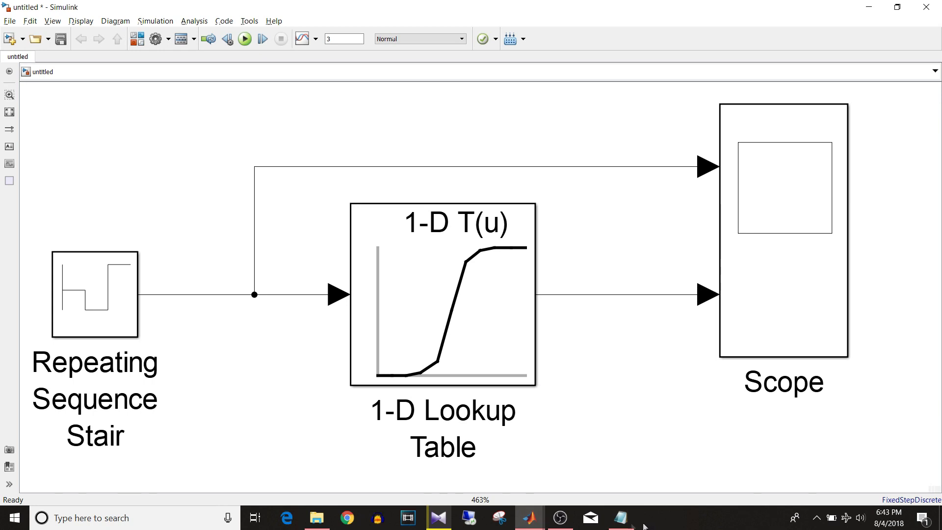
# Step: Copy the x values [1 2 3 4 5] from the Notepad notes
pyautogui.click(621, 522)
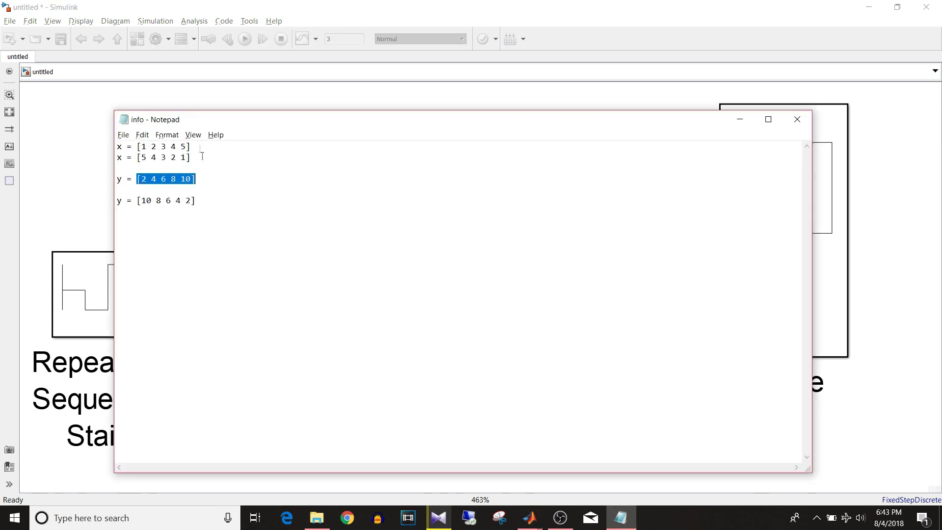
pyautogui.moveTo(196, 147); pyautogui.dragTo(137, 147)
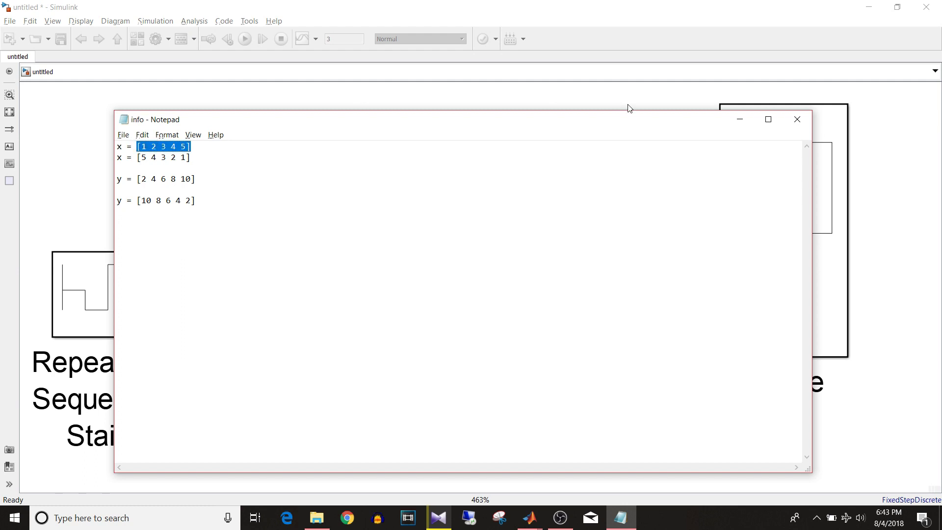
pyautogui.click(739, 120)
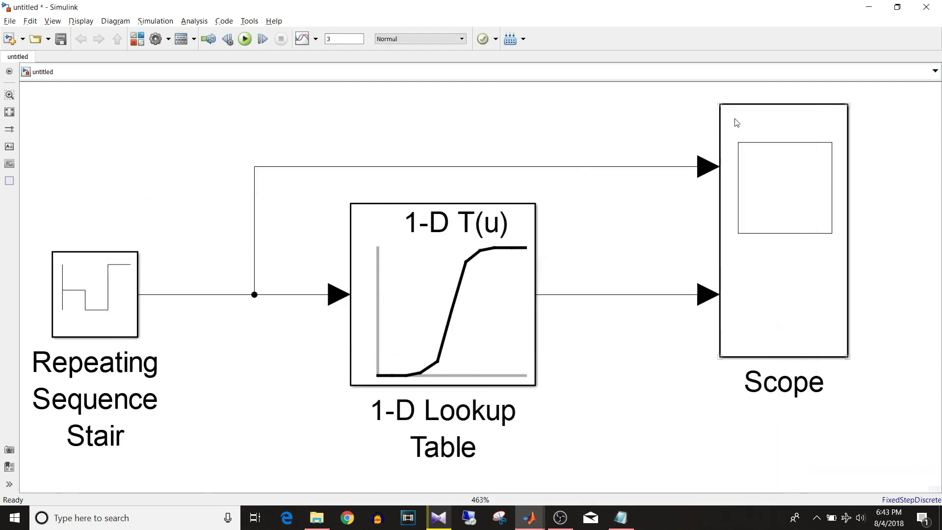
# Step: Set the 1-D Lookup Table's breakpoints to [1 2 3 4 5]
pyautogui.click(453, 315)
pyautogui.doubleClick(454, 314)
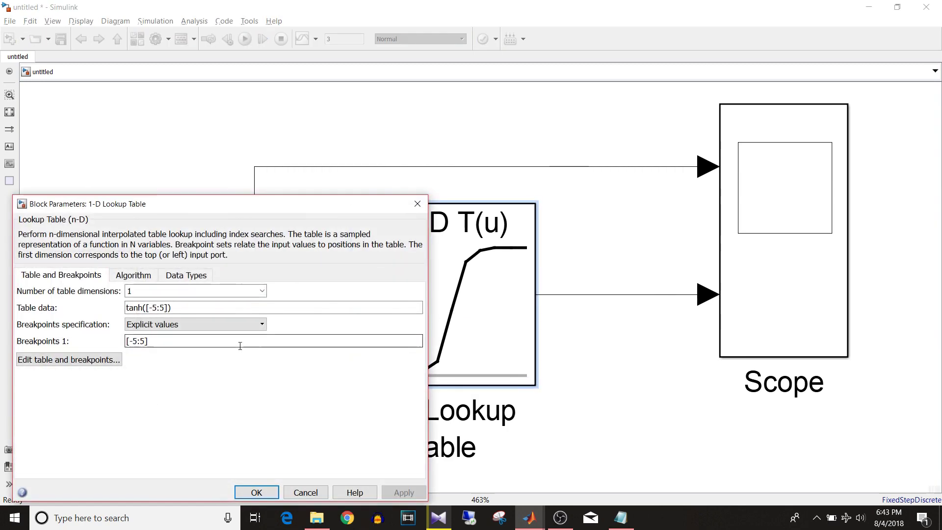
pyautogui.tripleClick(190, 341)
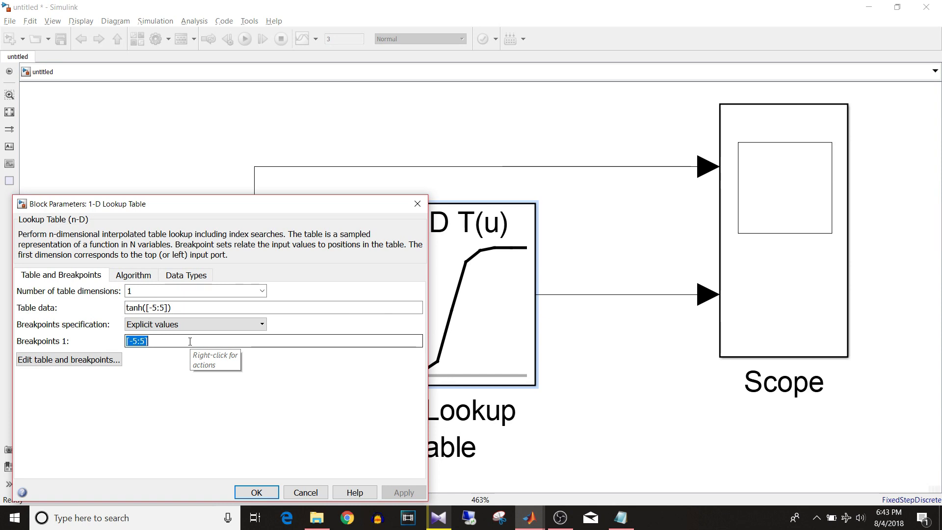
pyautogui.write('[1 2 3 4 5]')
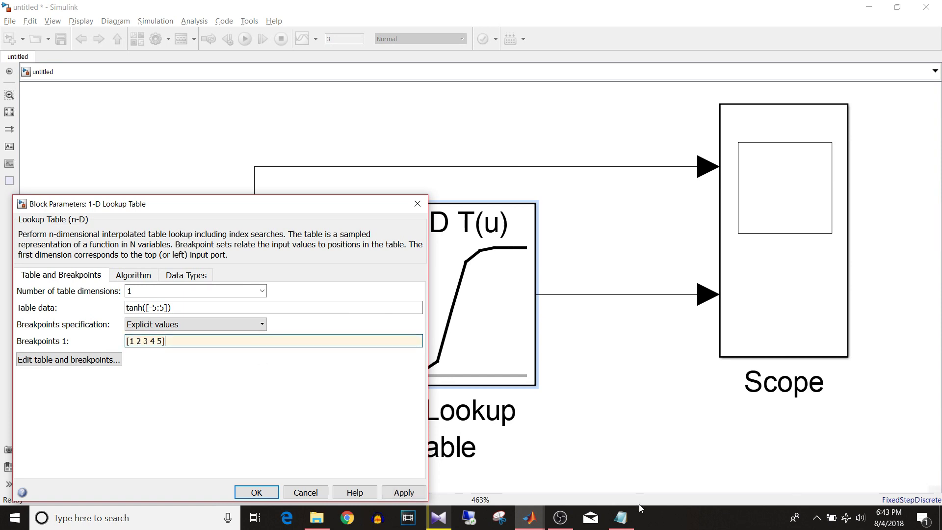
# Step: Paste the y values [2 4 6 8 10] from the notes as table data and apply
pyautogui.click(621, 518)
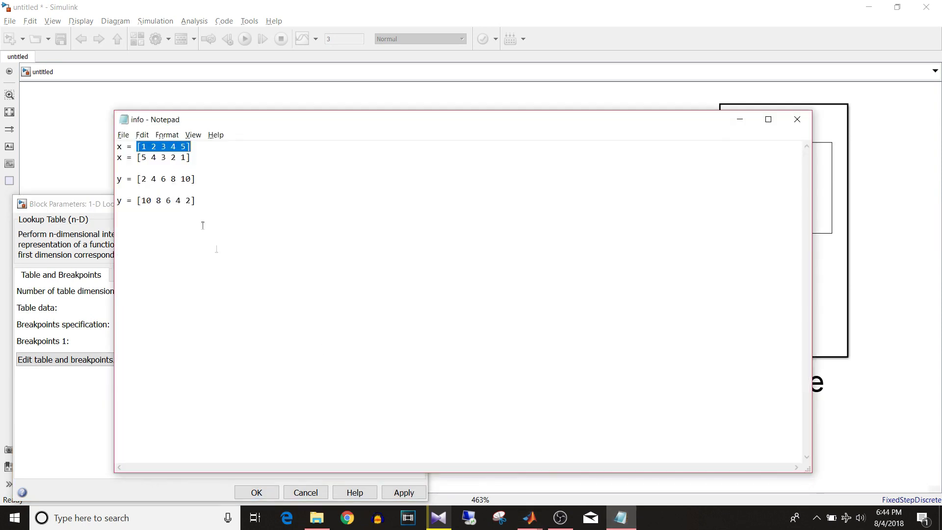
pyautogui.moveTo(196, 179); pyautogui.dragTo(135, 178)
pyautogui.hotkey('ctrl', 'c')
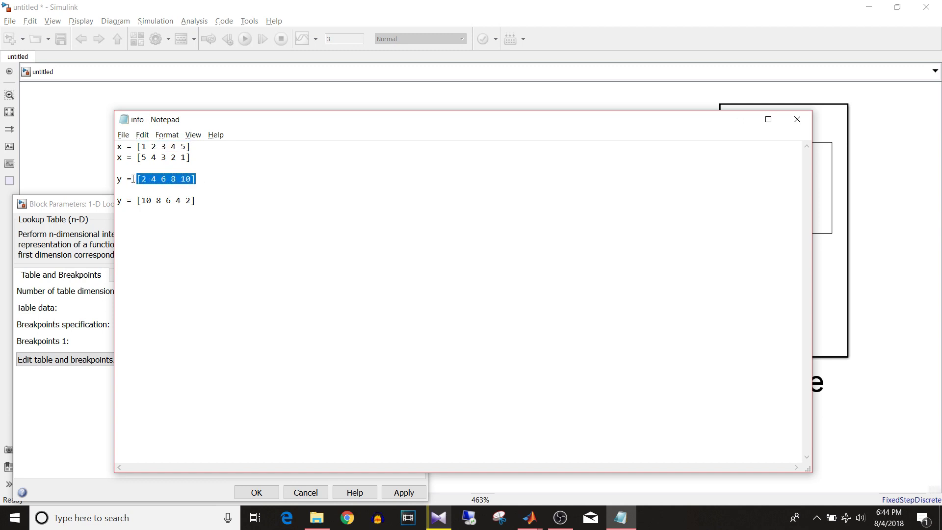
pyautogui.click(740, 119)
pyautogui.tripleClick(199, 305)
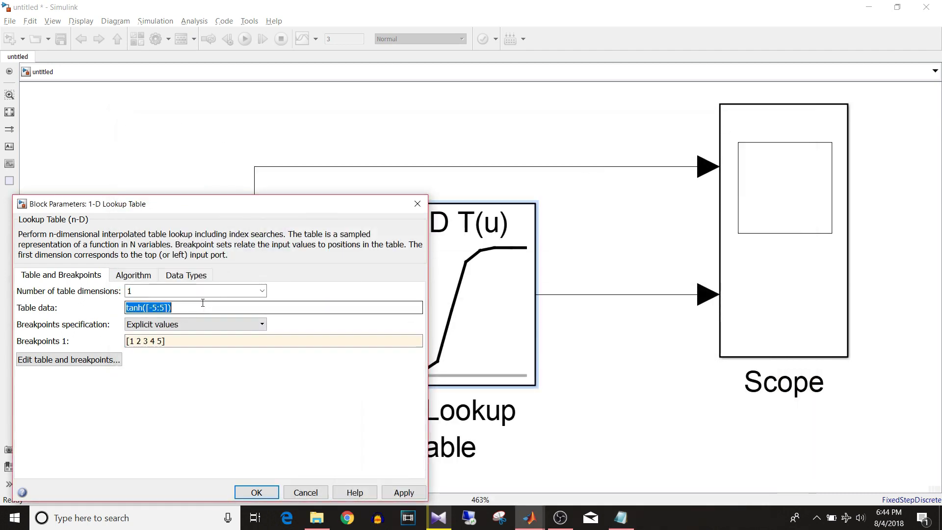
pyautogui.hotkey('ctrl', 'v')
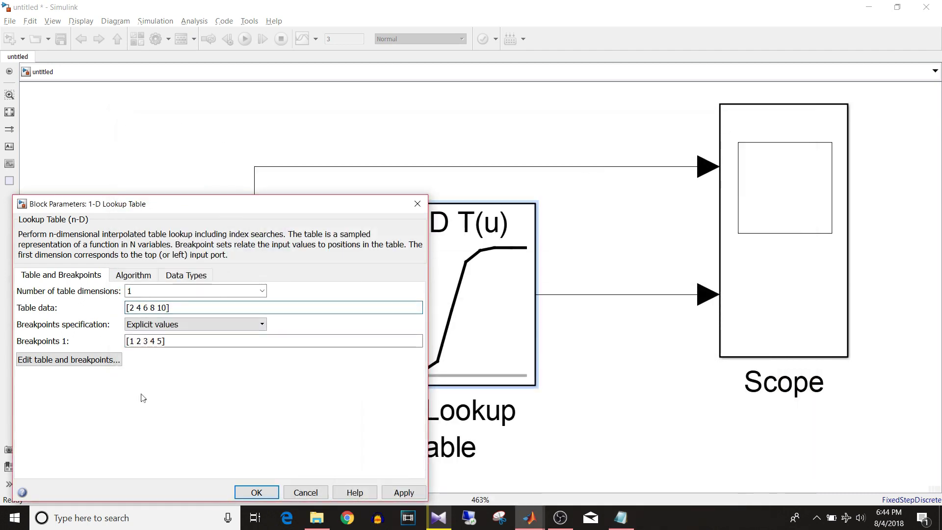
pyautogui.click(131, 345)
pyautogui.click(157, 308)
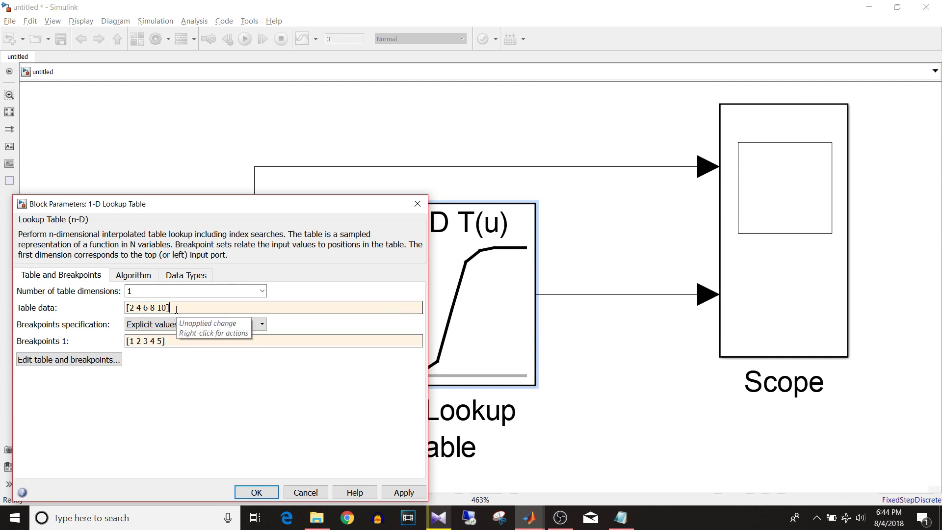
pyautogui.click(411, 493)
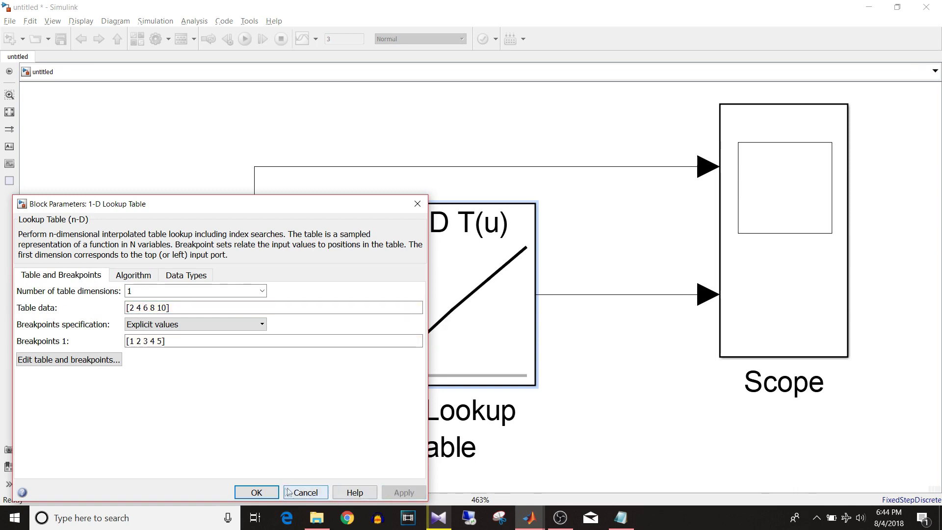
pyautogui.click(269, 490)
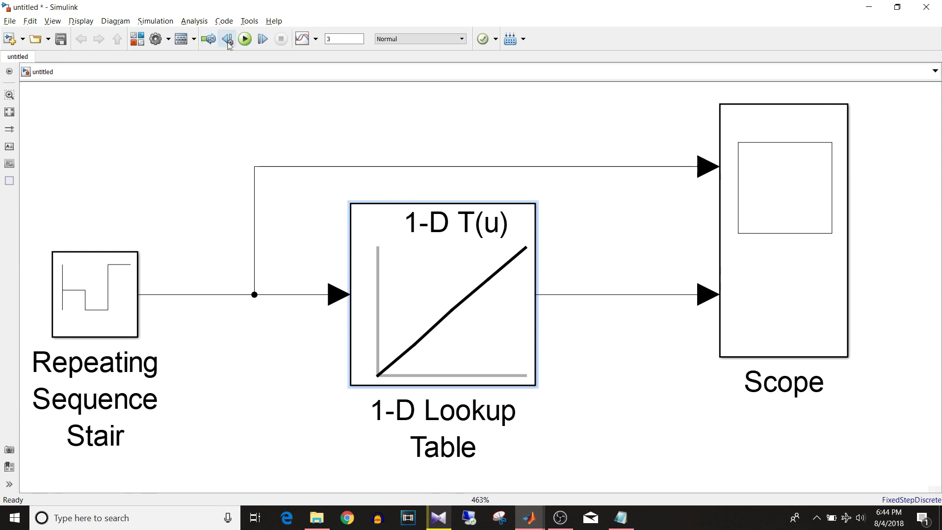
# Step: Run the simulation and view the maximized Scope with a 2x1 stacked plot layout
pyautogui.click(244, 39)
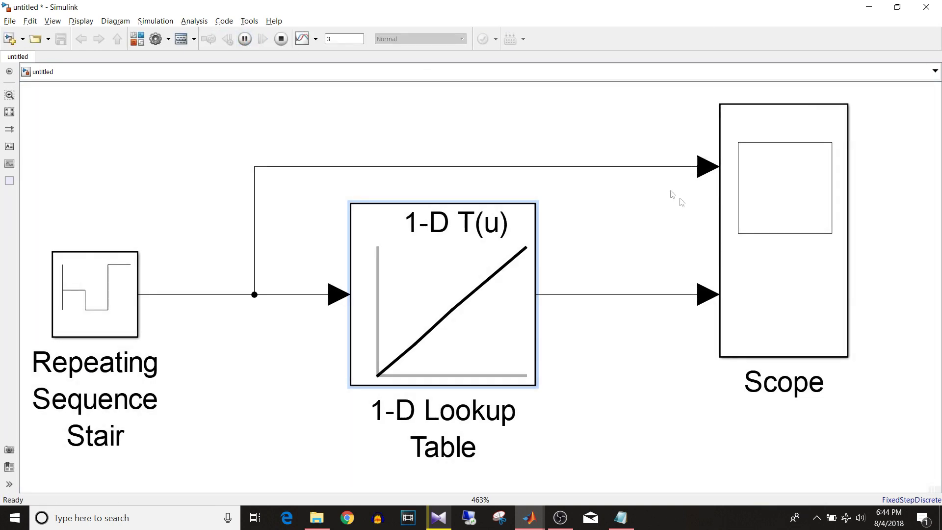
pyautogui.click(805, 225)
pyautogui.doubleClick(805, 225)
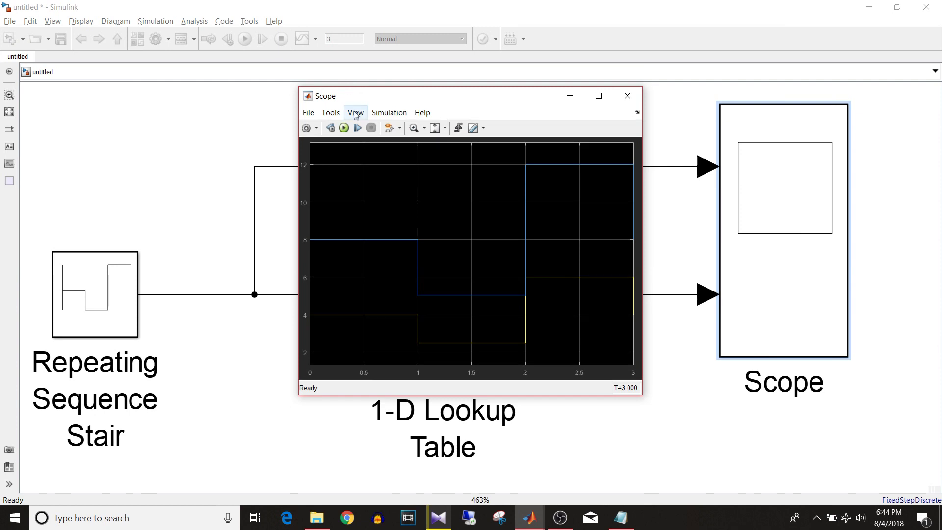
pyautogui.click(356, 113)
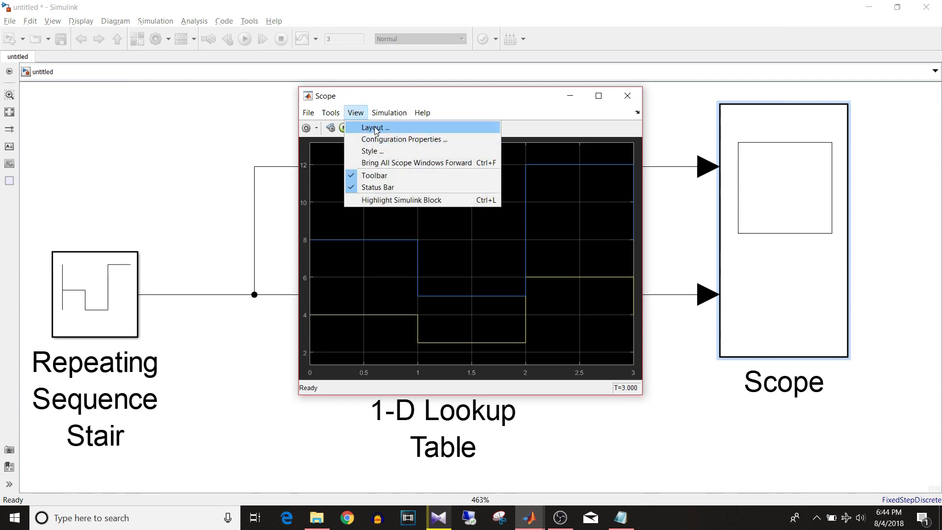
pyautogui.click(374, 127)
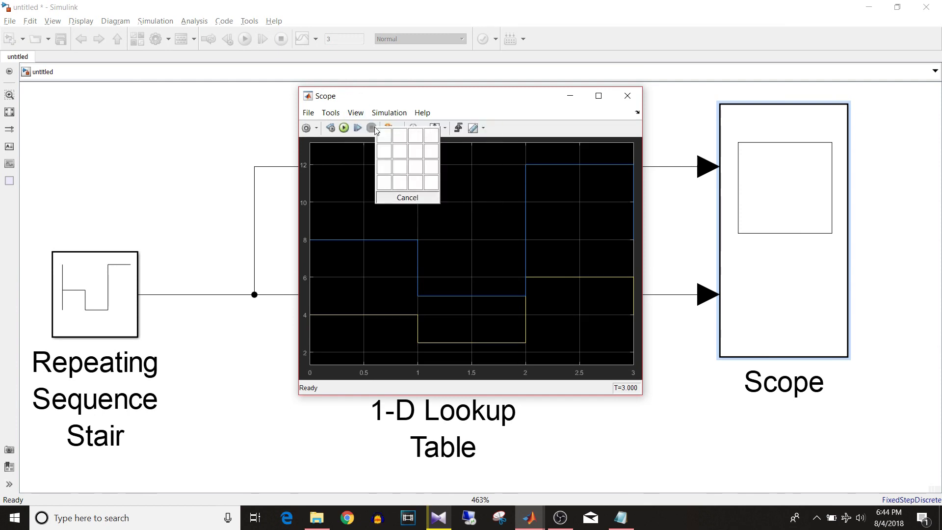
pyautogui.click(384, 155)
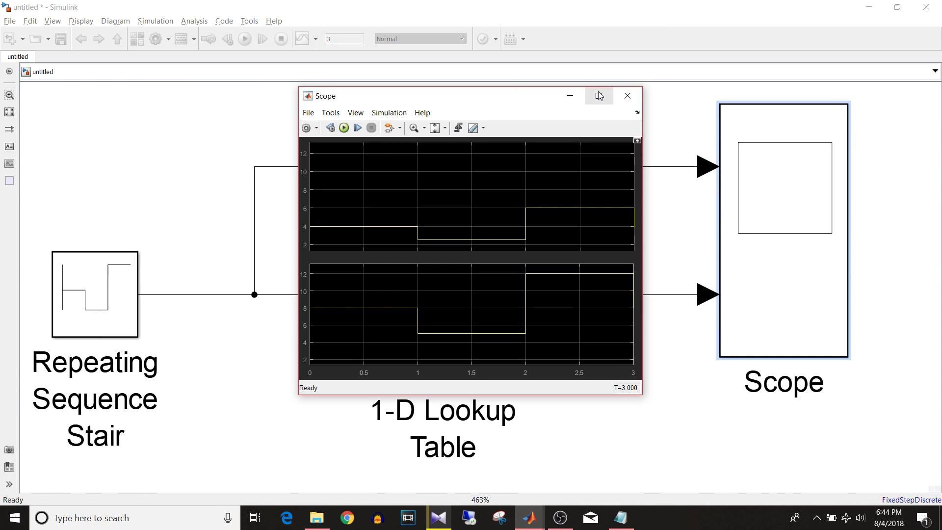
pyautogui.click(598, 96)
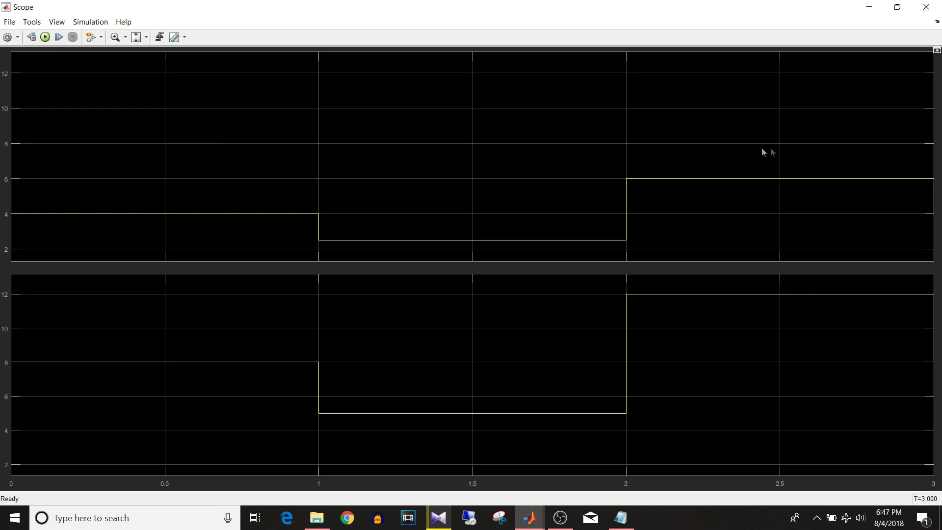
# Step: Minimize the Scope window to bring the model diagram back
pyautogui.click(868, 6)
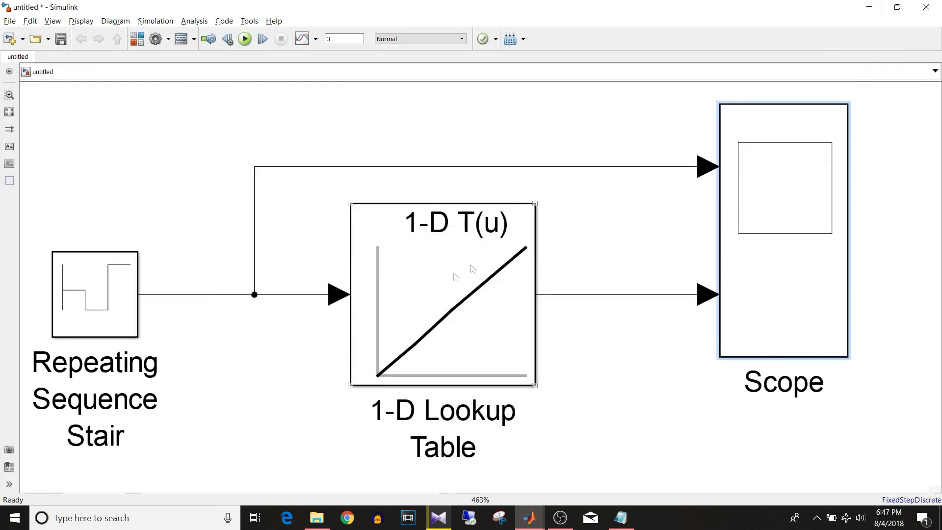
pyautogui.doubleClick(431, 282)
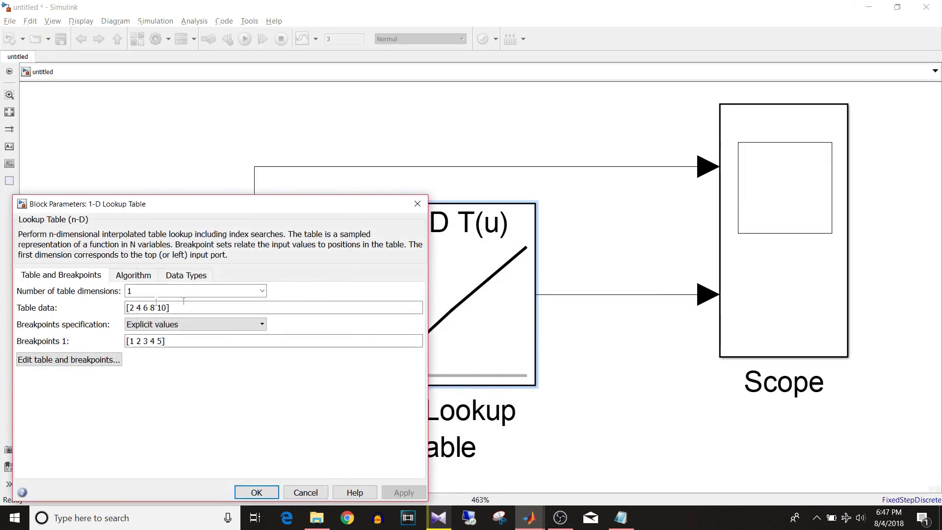
pyautogui.click(141, 275)
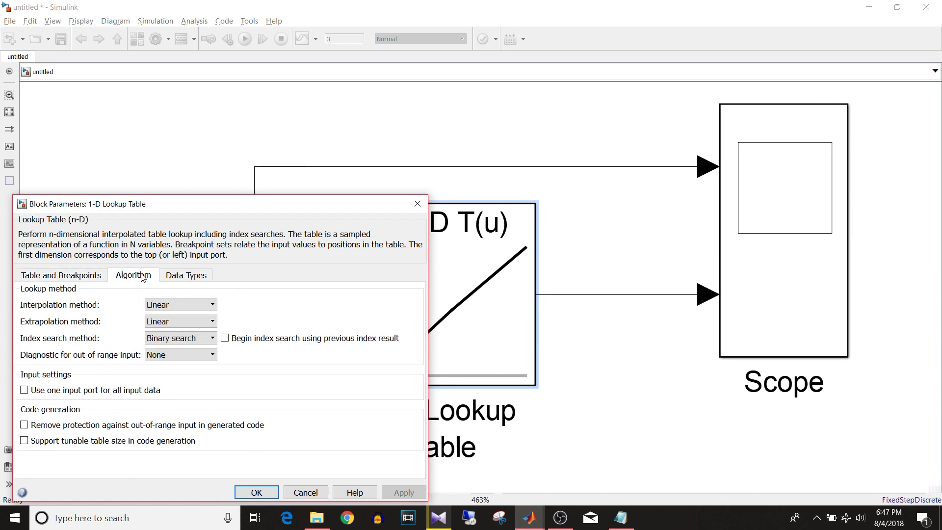
pyautogui.moveTo(185, 211); pyautogui.dragTo(350, 155)
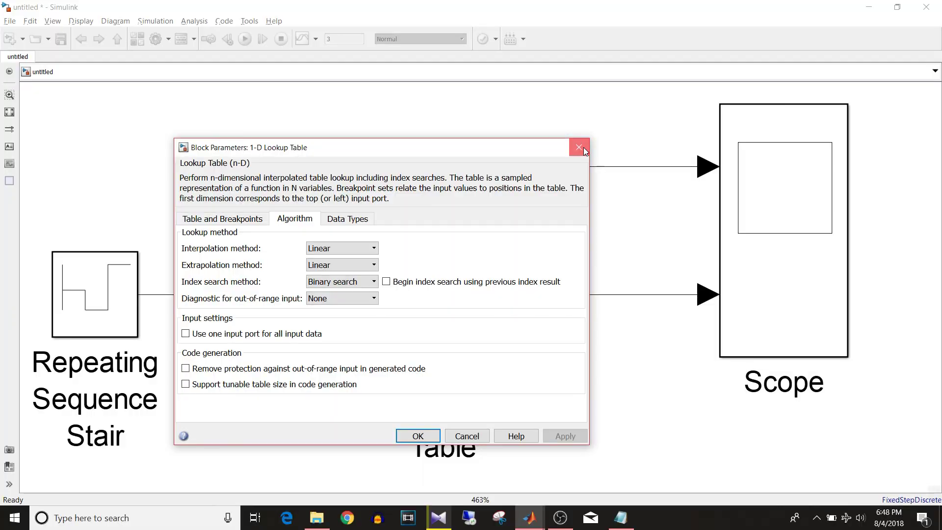
pyautogui.click(656, 52)
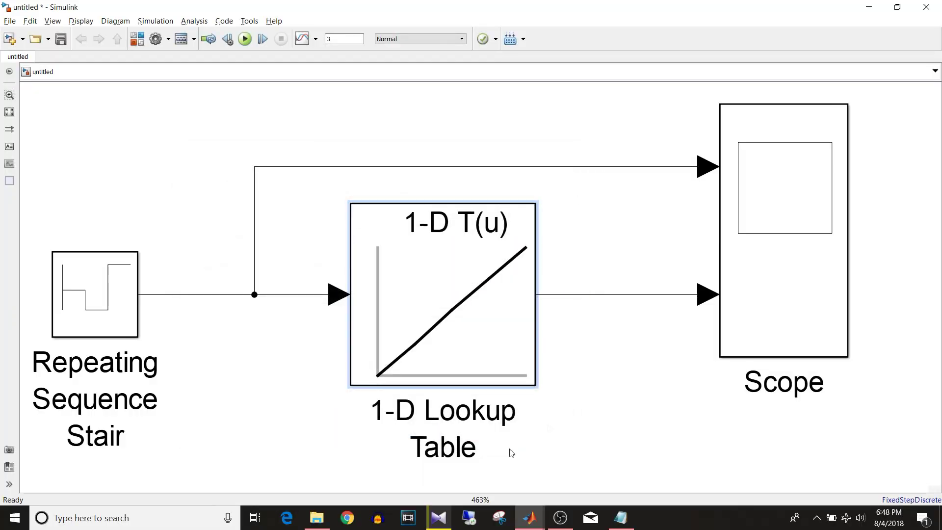
# Step: Bring the Figure 1 stem plot forward, move it lower, then minimize it
pyautogui.click(529, 518)
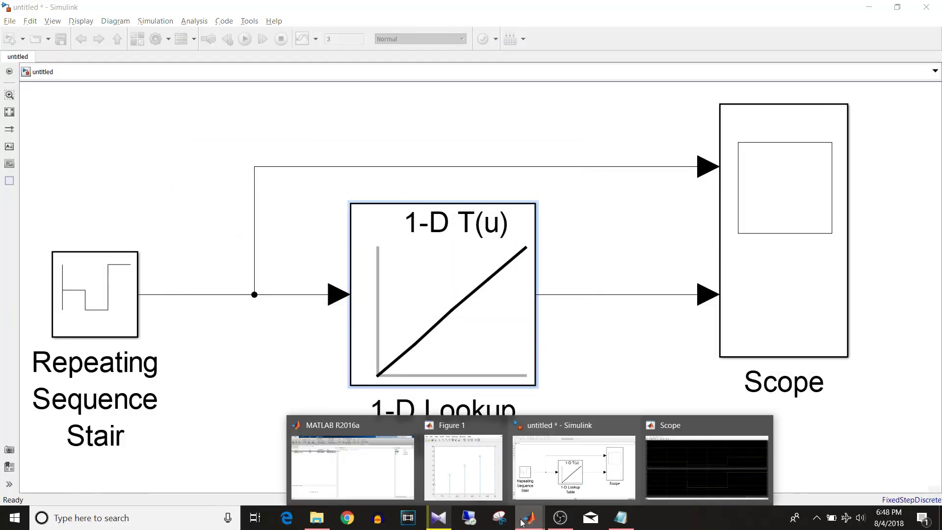
pyautogui.click(491, 471)
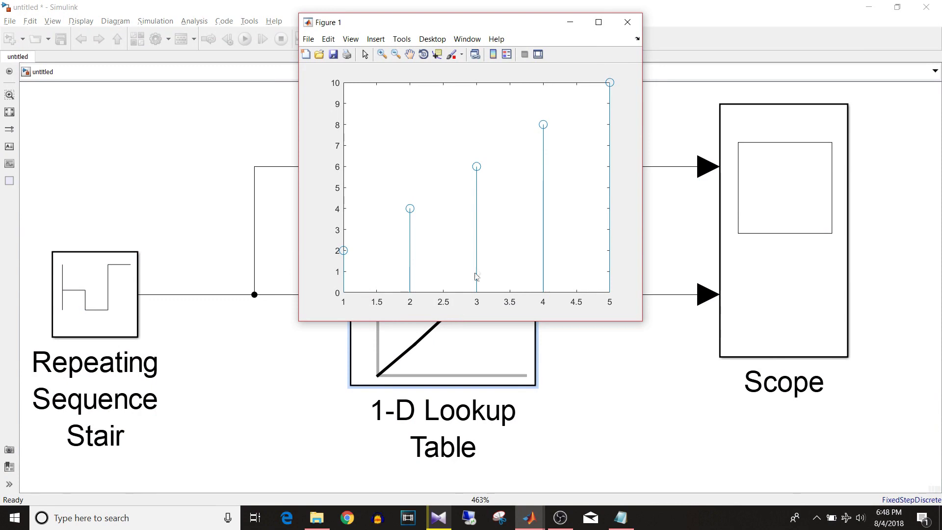
pyautogui.moveTo(512, 25); pyautogui.dragTo(521, 110)
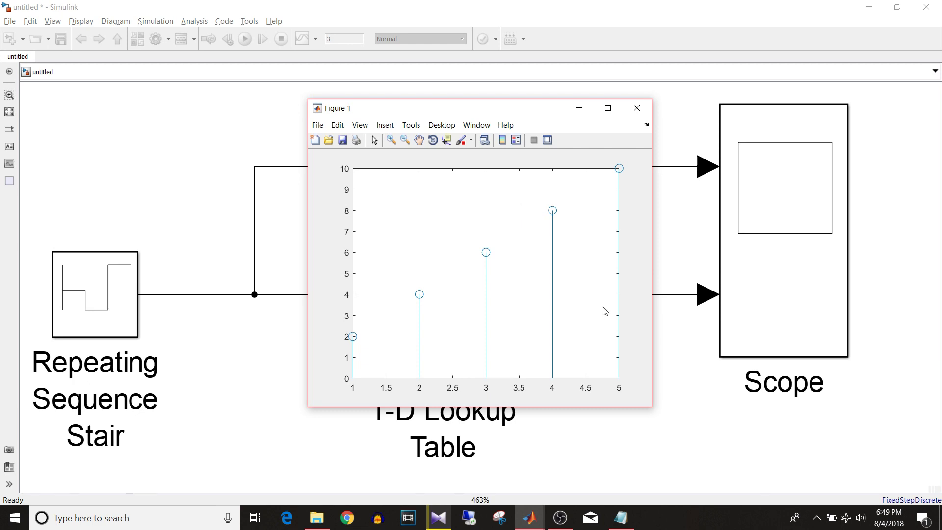
pyautogui.click(589, 105)
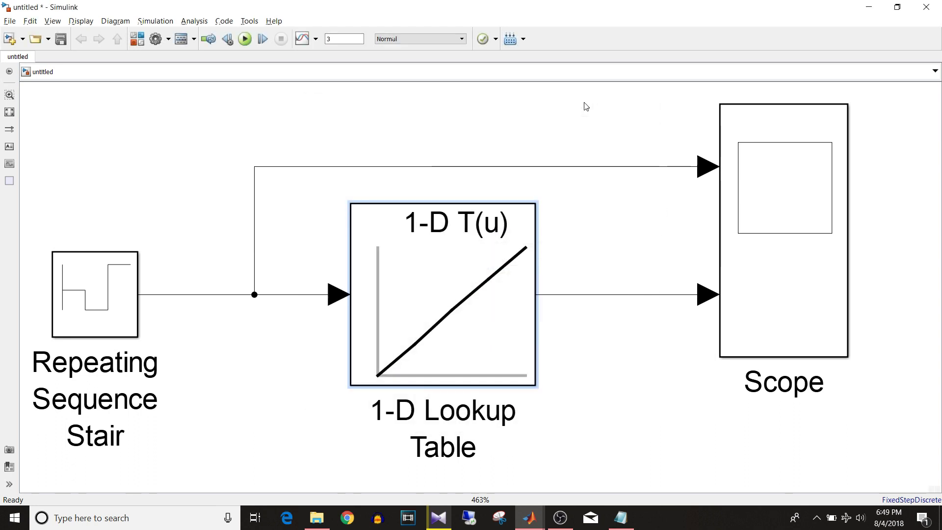
# Step: Change the Lookup Table's interpolation method to Flat on the Algorithm tab and apply
pyautogui.doubleClick(472, 320)
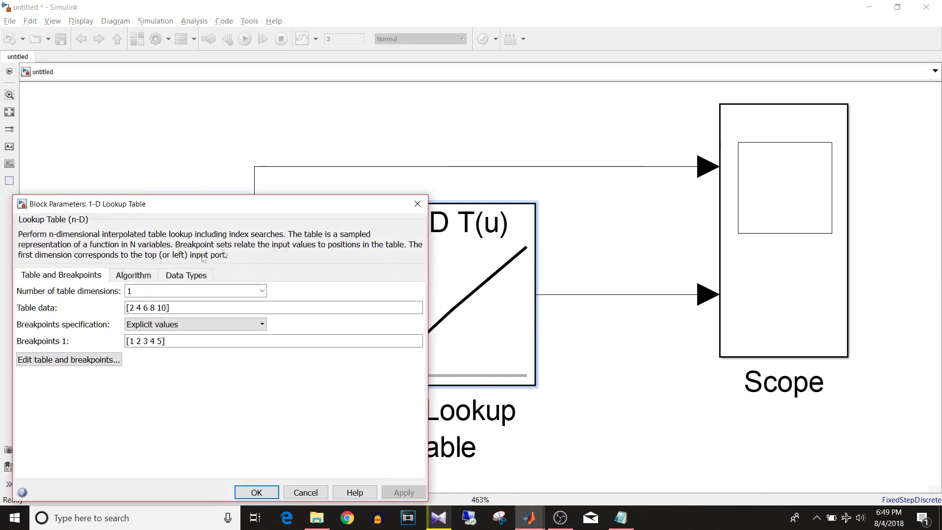
pyautogui.click(137, 274)
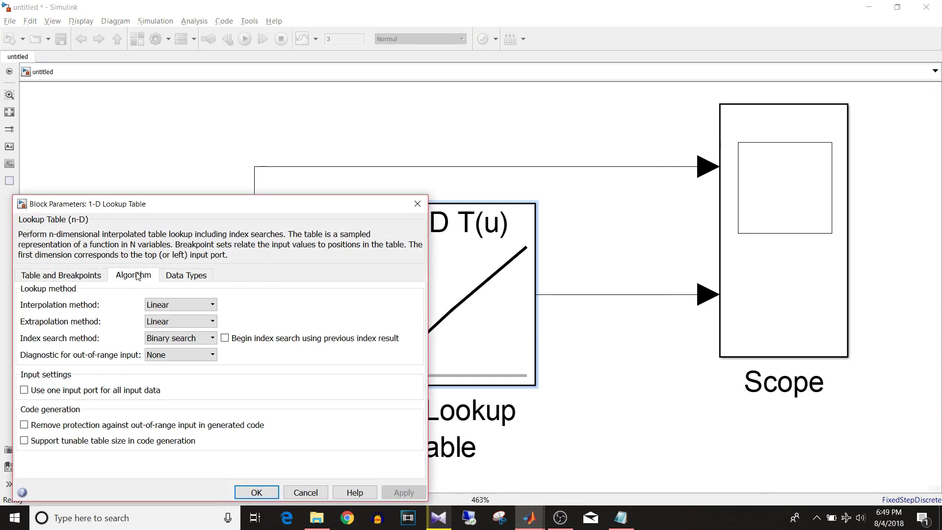
pyautogui.click(173, 307)
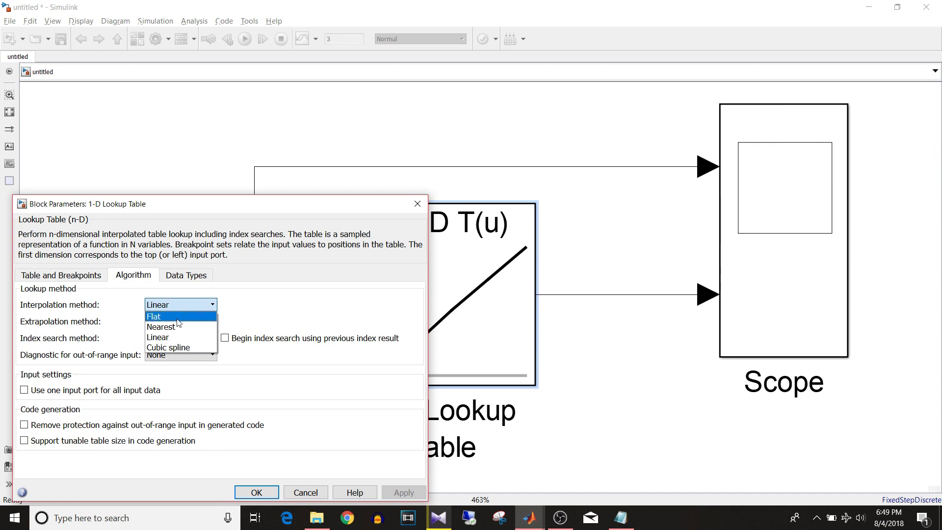
pyautogui.click(177, 318)
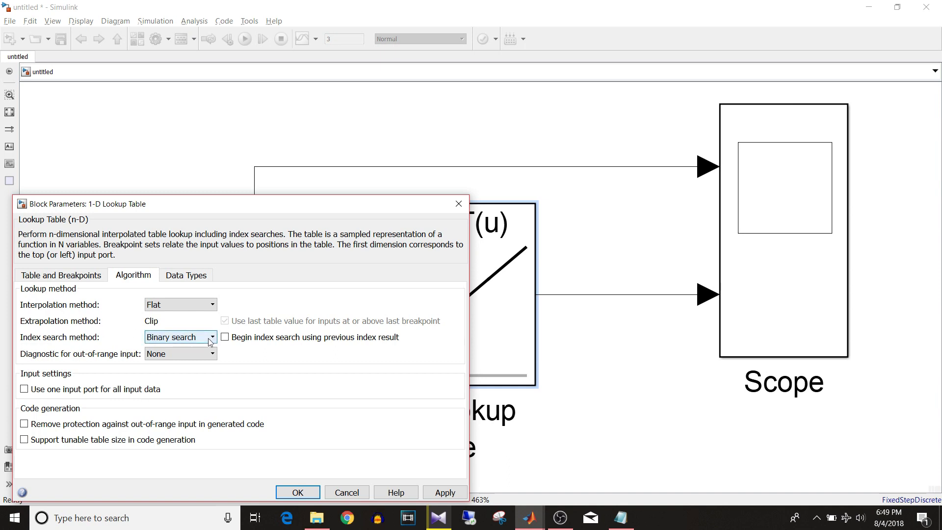
pyautogui.click(448, 494)
pyautogui.click(301, 491)
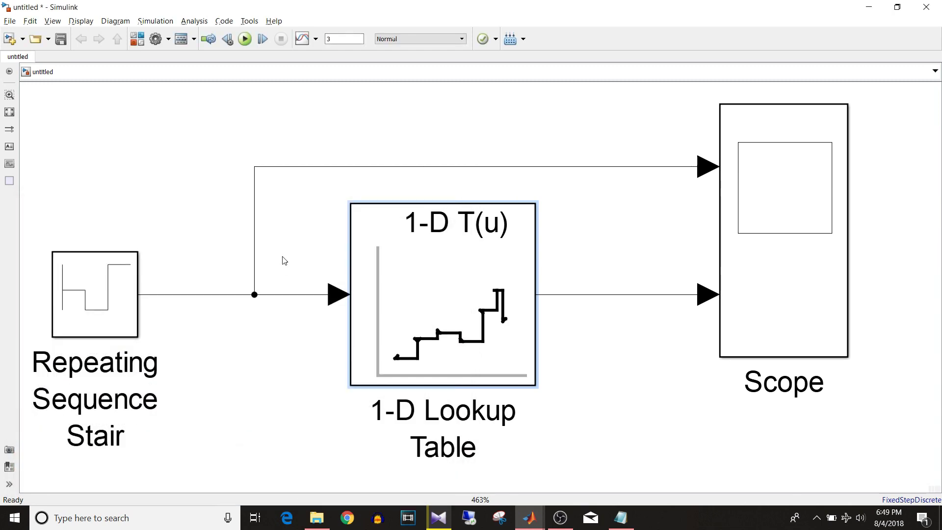
# Step: Rerun the simulation, check the flat-lookup output 8, 4, 10 in the Scope, then minimize it
pyautogui.click(247, 39)
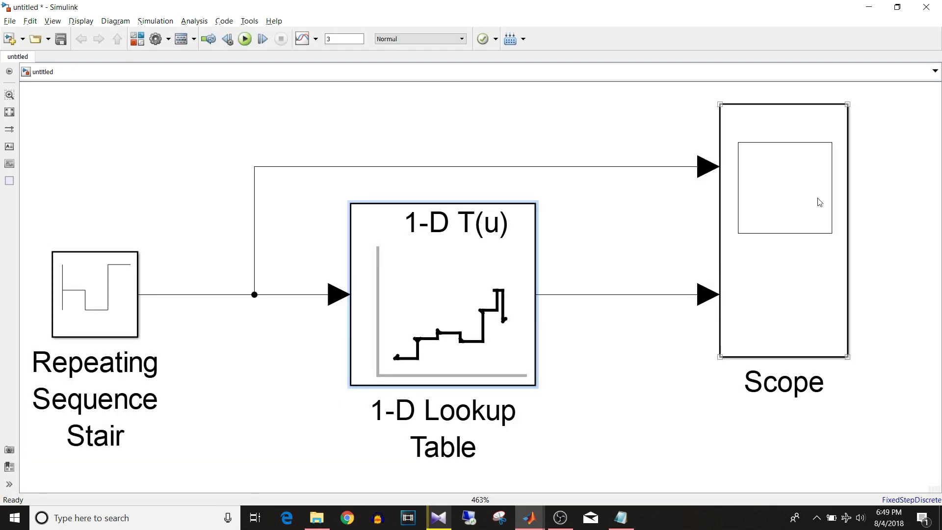
pyautogui.doubleClick(817, 201)
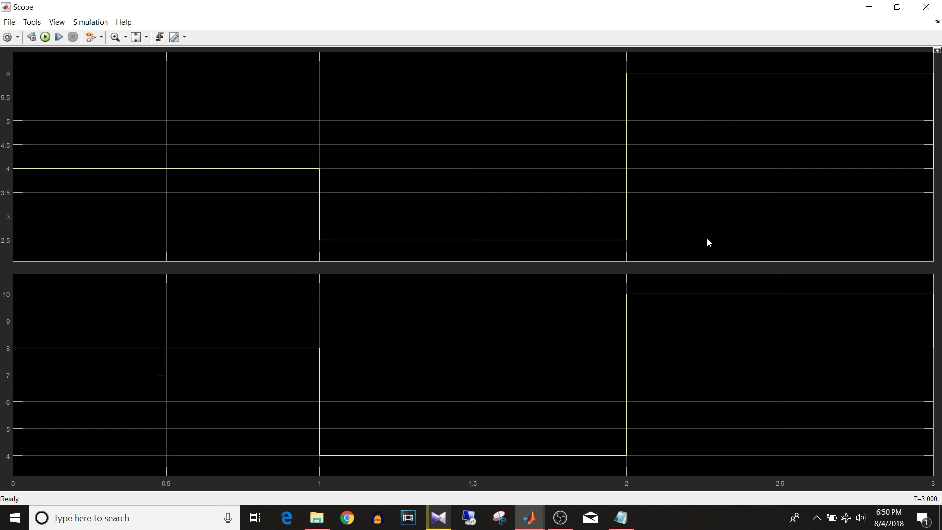
pyautogui.click(875, 13)
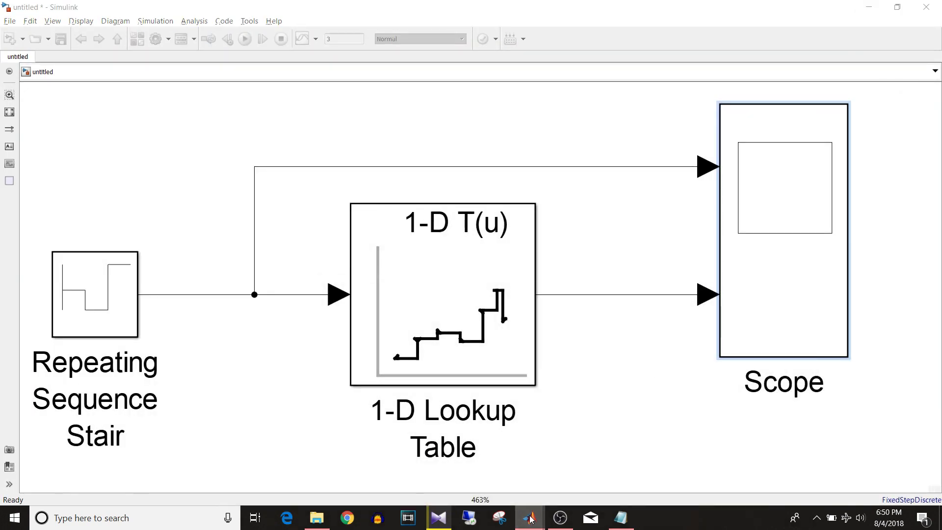
pyautogui.moveTo(531, 519)
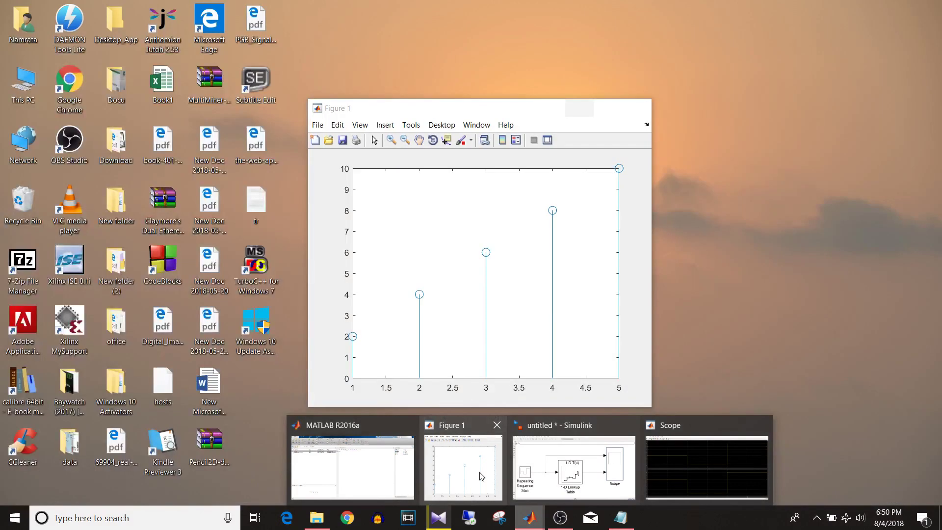
pyautogui.click(481, 473)
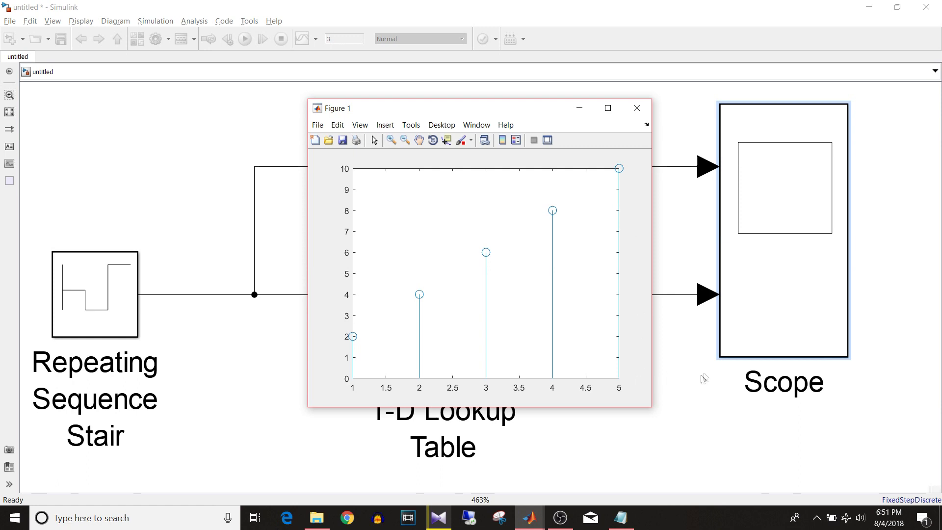
pyautogui.click(574, 113)
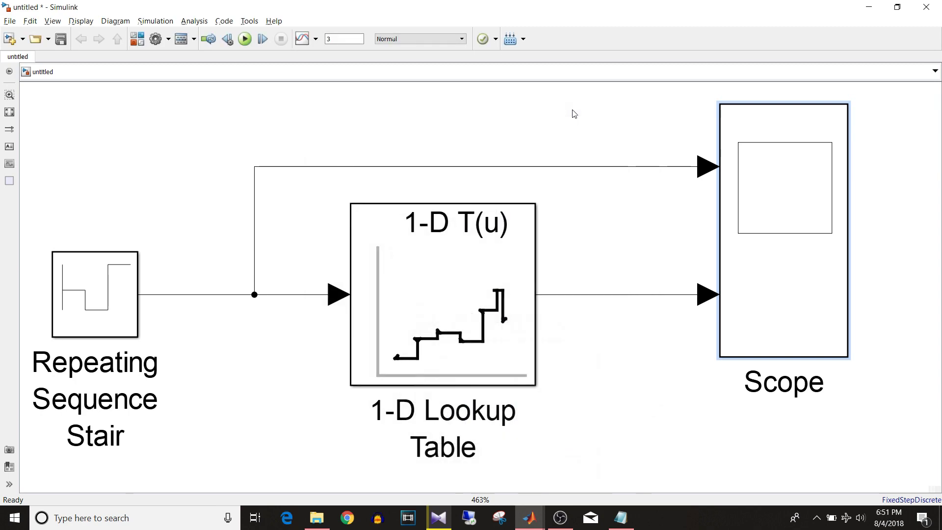
pyautogui.doubleClick(424, 276)
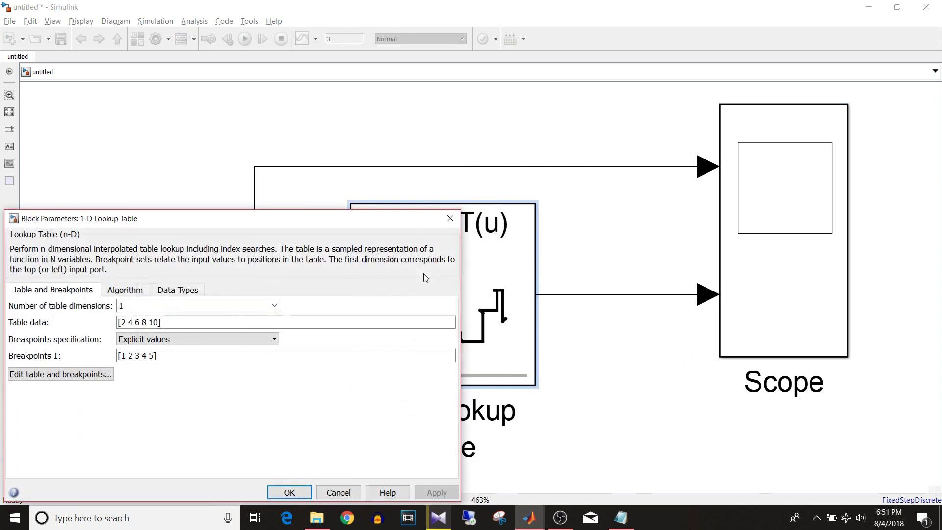
pyautogui.click(135, 294)
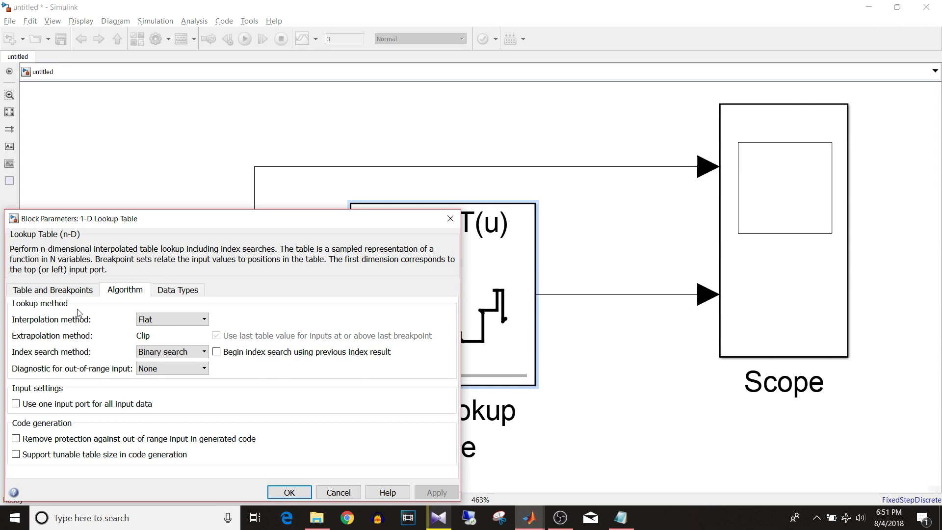
pyautogui.click(450, 222)
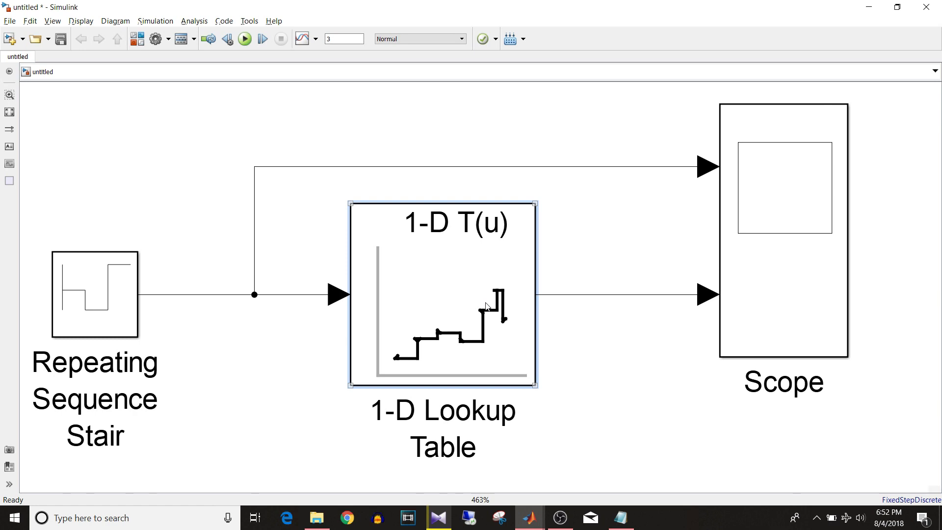
pyautogui.doubleClick(464, 290)
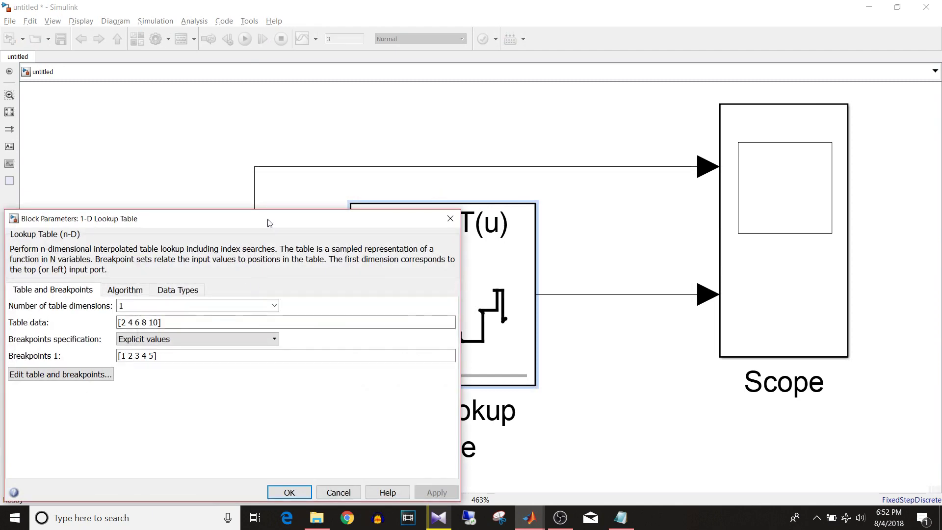
# Step: Paste [1 2 3 4 5] into Table data, removing the old [2 4 6 8 10] values
pyautogui.moveTo(269, 223); pyautogui.dragTo(368, 128)
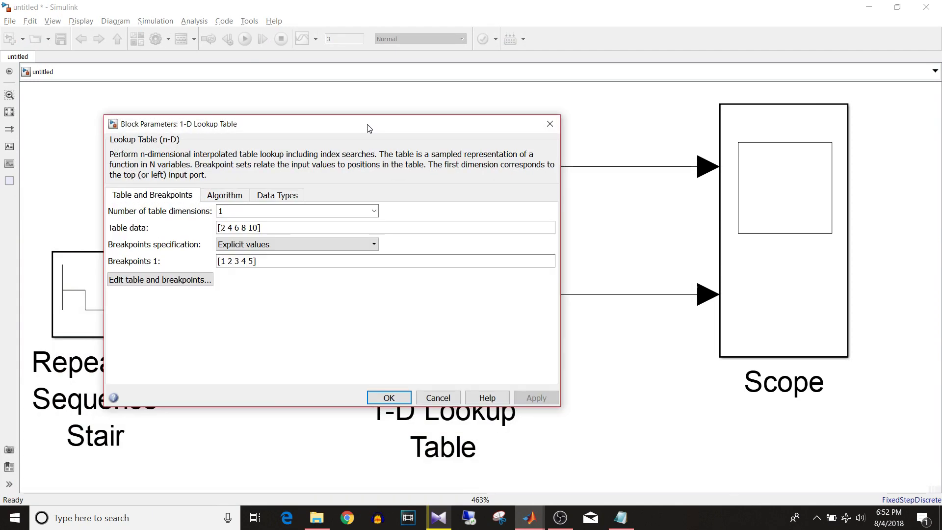
pyautogui.tripleClick(275, 263)
pyautogui.hotkey('ctrl', 'c')
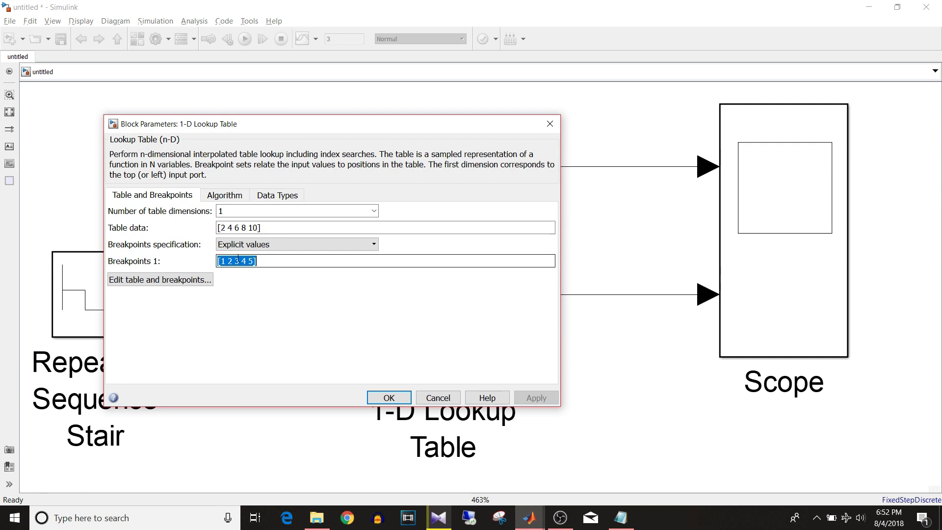
pyautogui.tripleClick(289, 227)
pyautogui.click(288, 227)
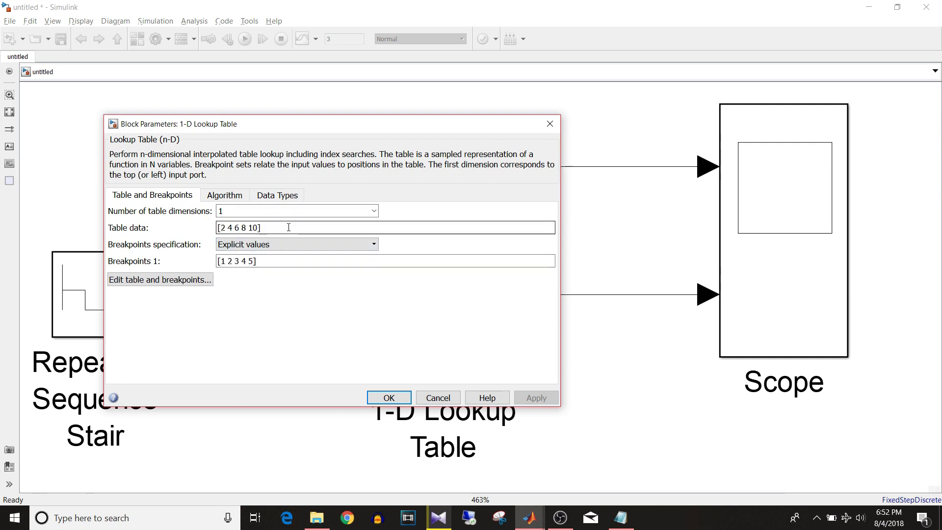
pyautogui.hotkey('ctrl', 'v')
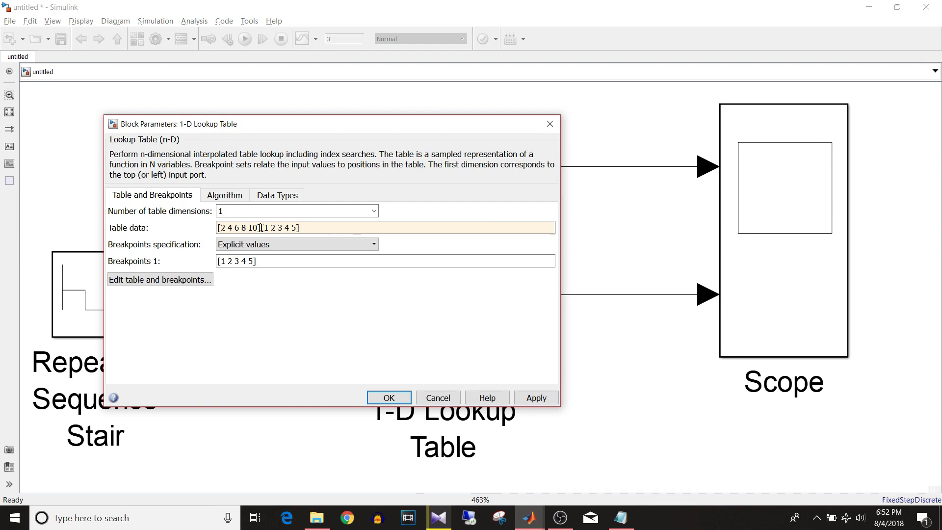
pyautogui.moveTo(261, 227); pyautogui.dragTo(192, 231)
pyautogui.hotkey('ctrl', 'c')
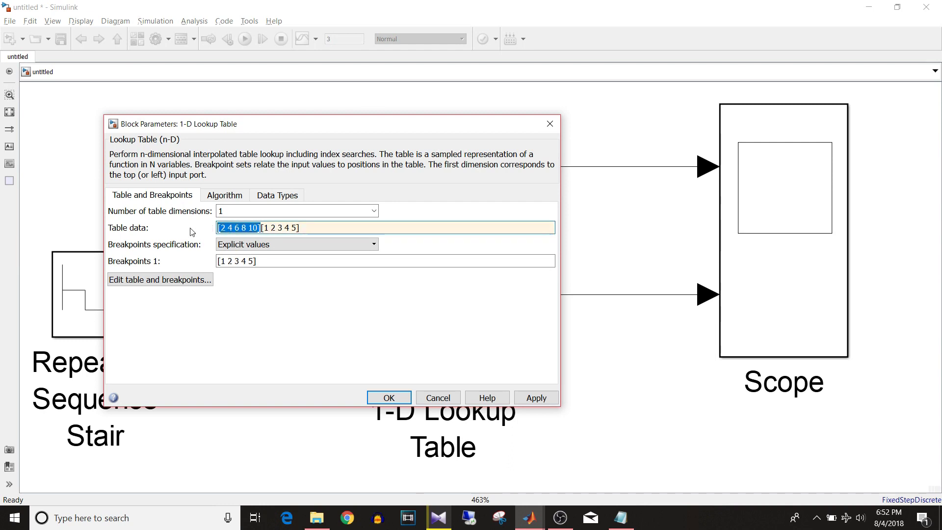
pyautogui.press('Delete')
# Step: Replace Breakpoints 1 with [2 4 6 8 10] and apply the swapped vectors
pyautogui.click(280, 260)
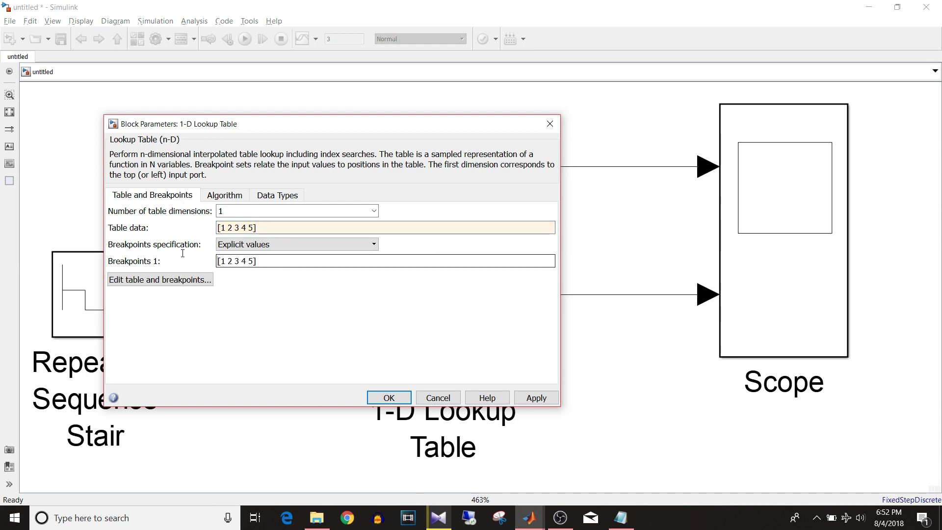
pyautogui.hotkey('ctrl', 'a')
pyautogui.hotkey('ctrl', 'v')
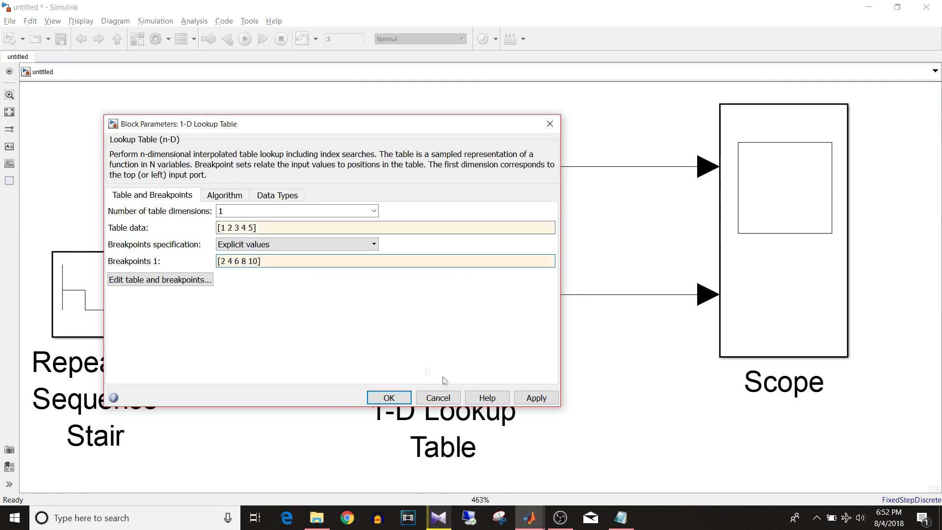
pyautogui.click(537, 397)
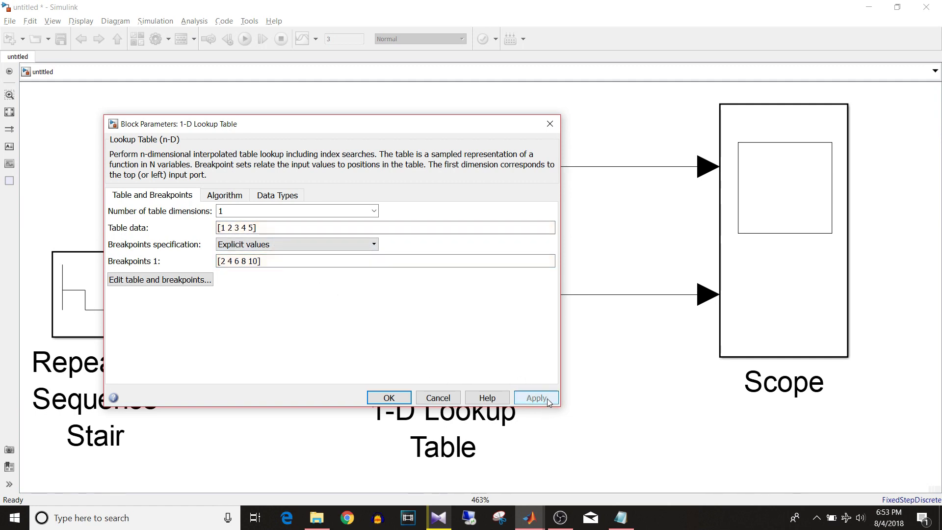
# Step: Confirm the swap, then set the lookup table's interpolation method to Linear and apply
pyautogui.click(389, 398)
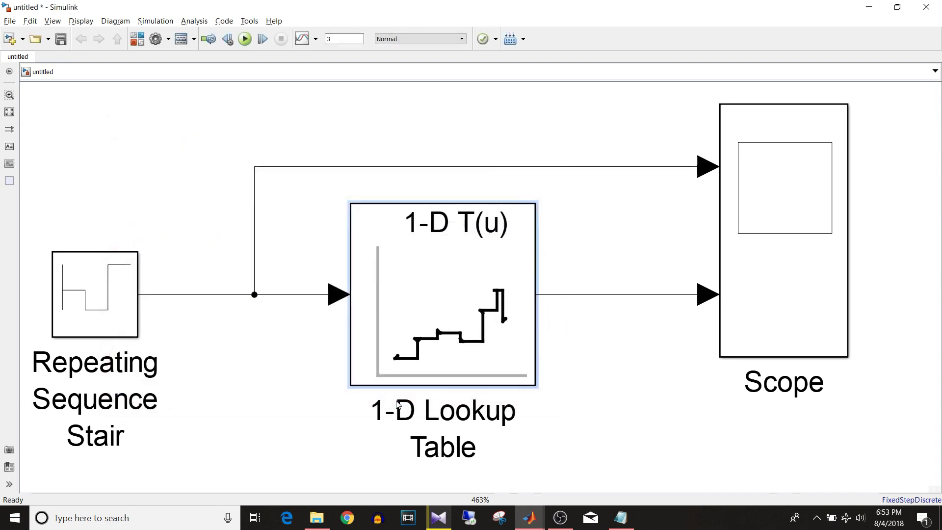
pyautogui.doubleClick(438, 249)
pyautogui.click(128, 290)
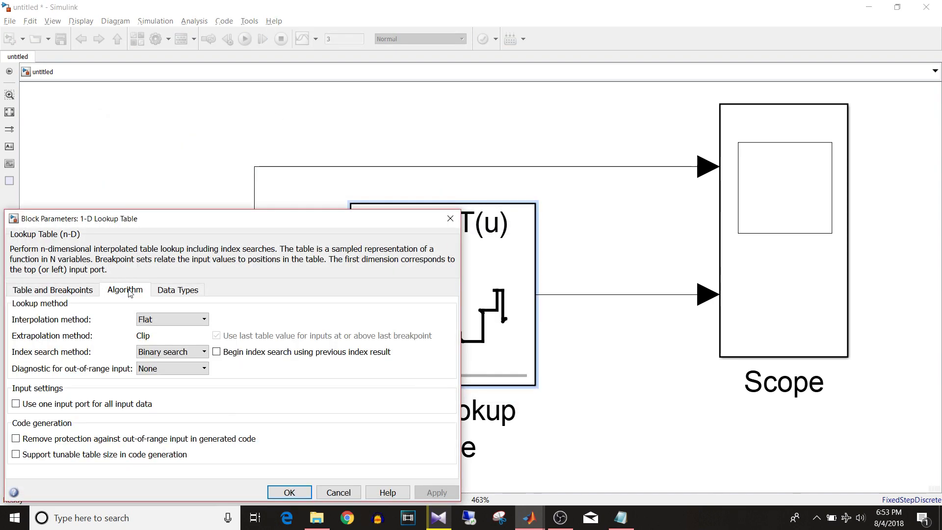
pyautogui.click(158, 319)
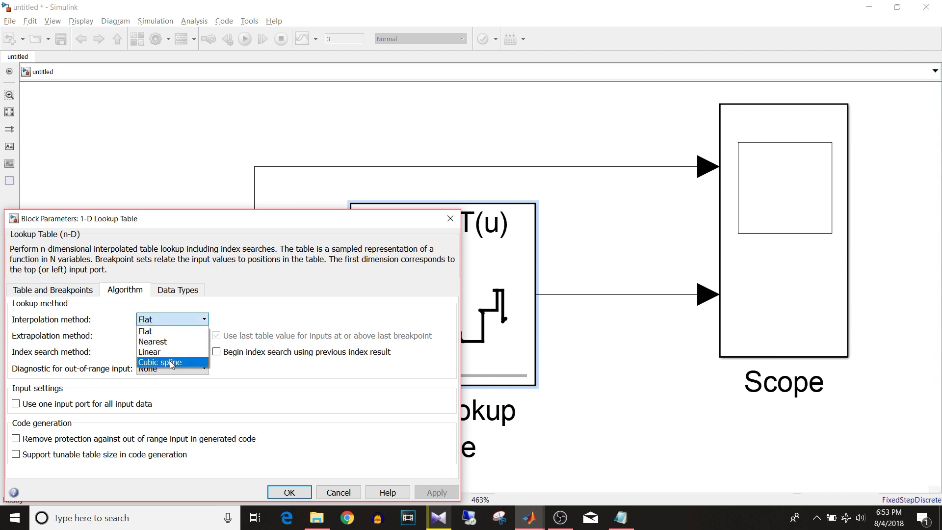
pyautogui.click(149, 352)
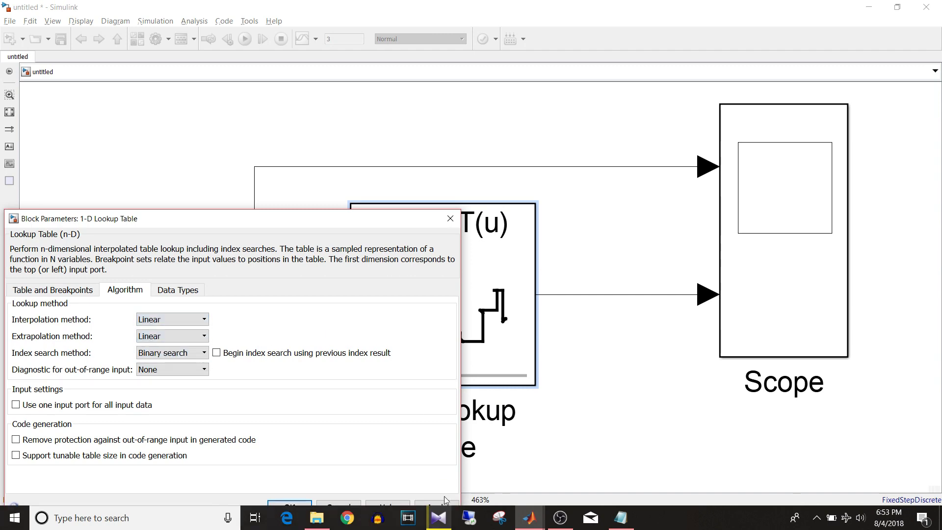
pyautogui.moveTo(388, 219); pyautogui.dragTo(474, 86)
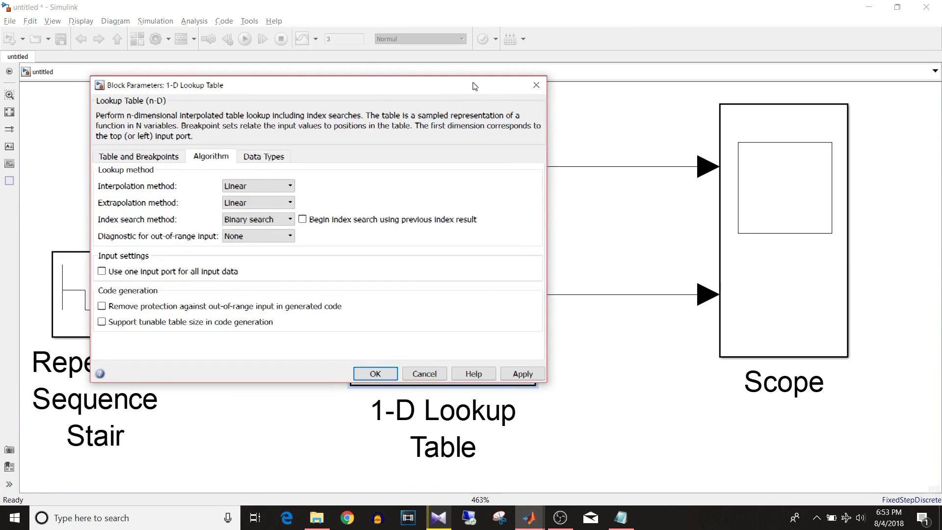
pyautogui.click(523, 373)
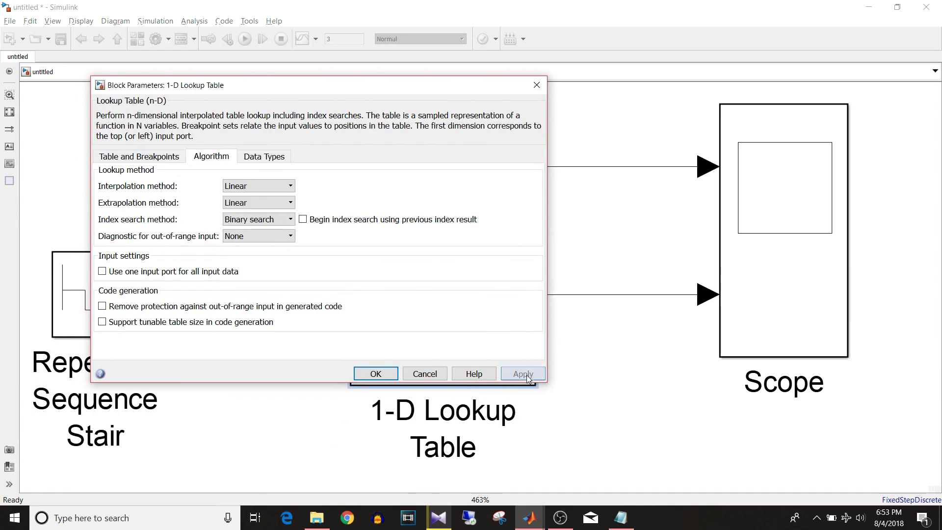
pyautogui.click(392, 375)
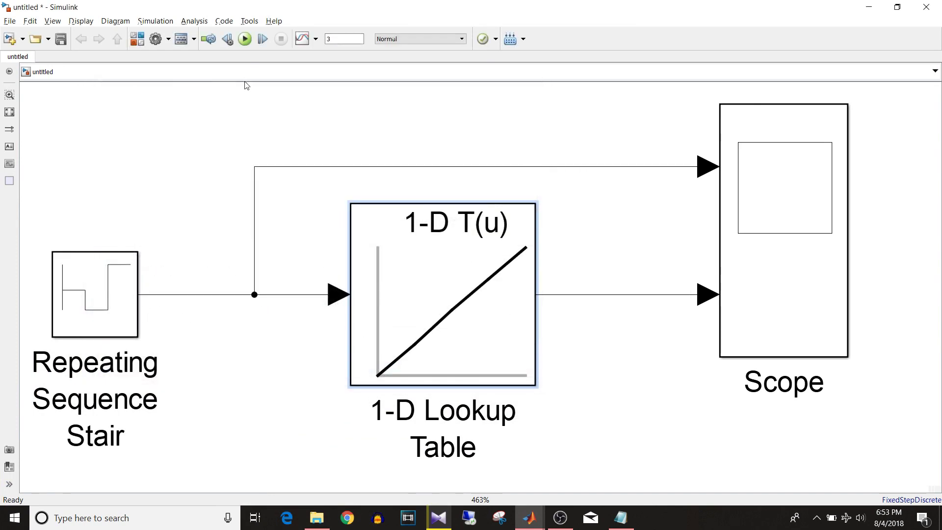
# Step: Run the simulation and open the Scope to view the results
pyautogui.click(245, 39)
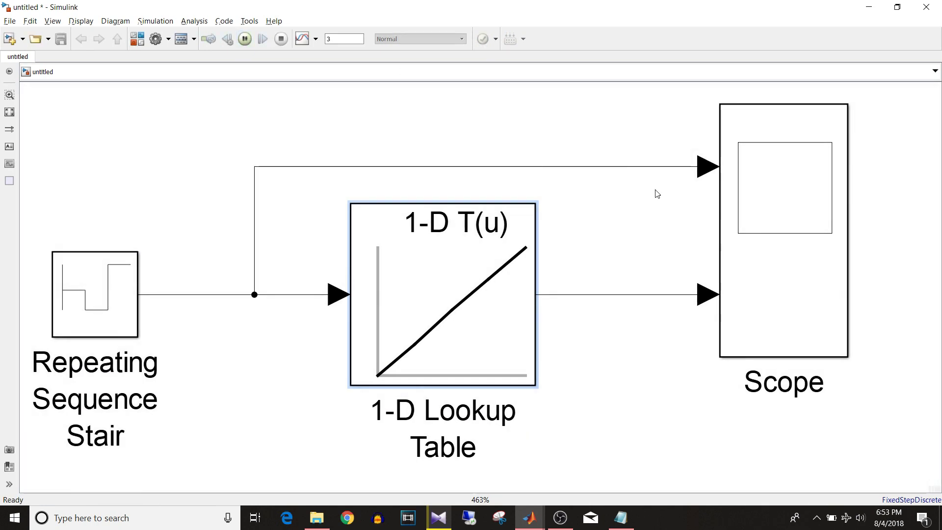
pyautogui.click(802, 256)
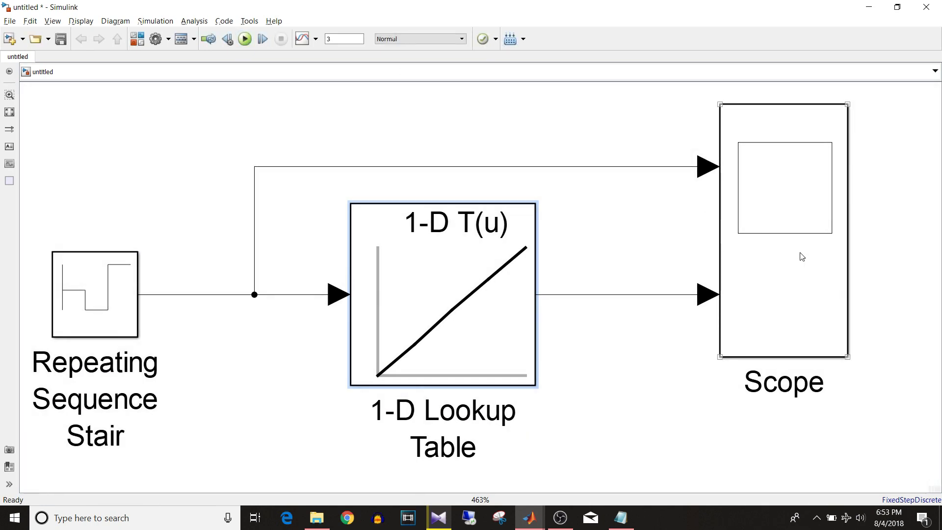
pyautogui.doubleClick(802, 256)
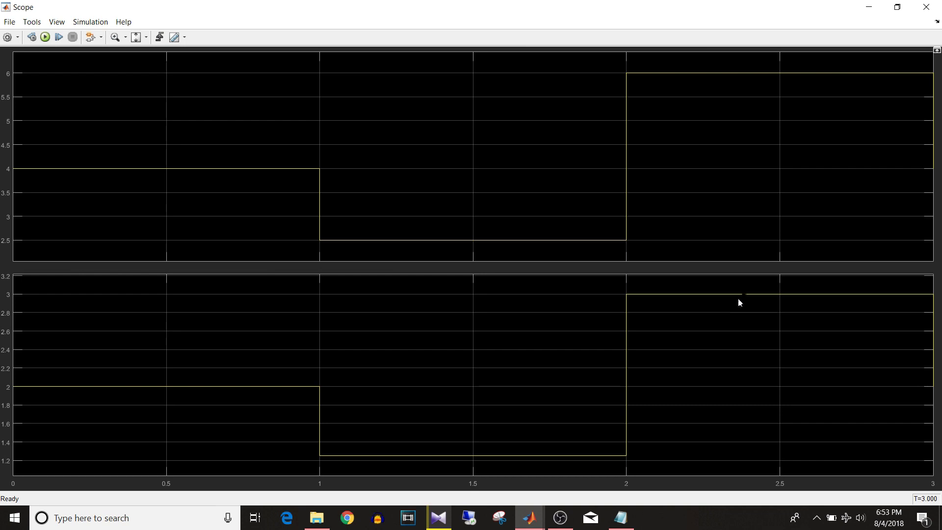
# Step: Minimize the Scope window after checking outputs 2, 1.25, 3
pyautogui.click(869, 9)
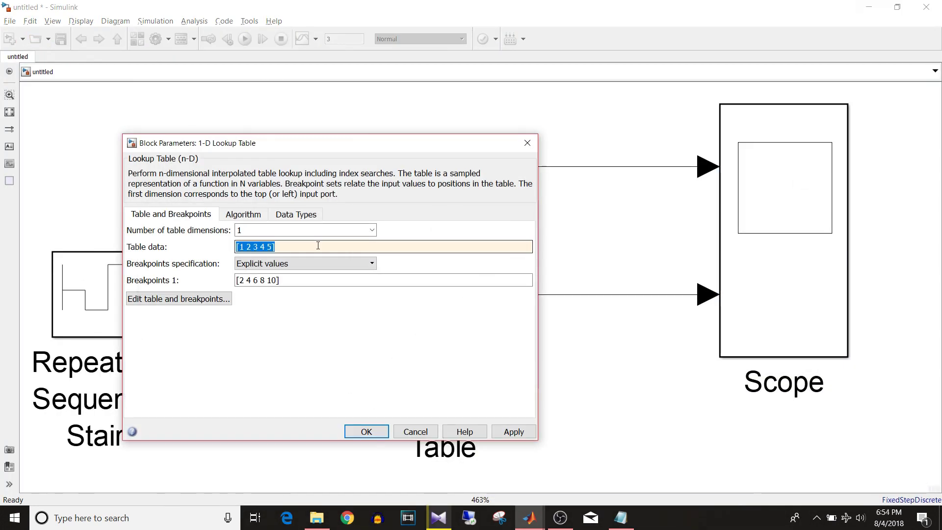
# Step: Replace Breakpoints 1 with [1 2 3 4 5]
pyautogui.tripleClick(302, 280)
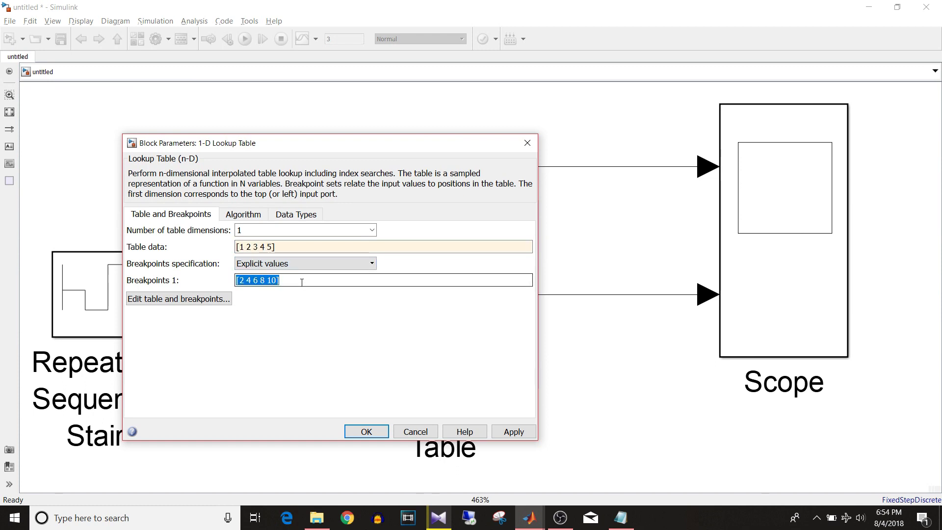
pyautogui.write('[1 2 3 4 5]')
pyautogui.click(533, 437)
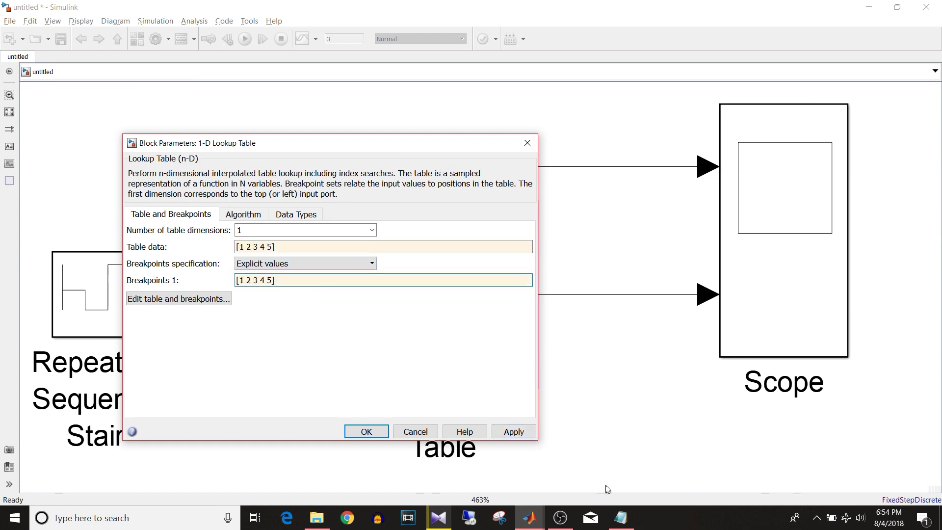
# Step: Paste [10 8 6 4 2] from the notes into Table data, apply, and rerun the model
pyautogui.click(620, 518)
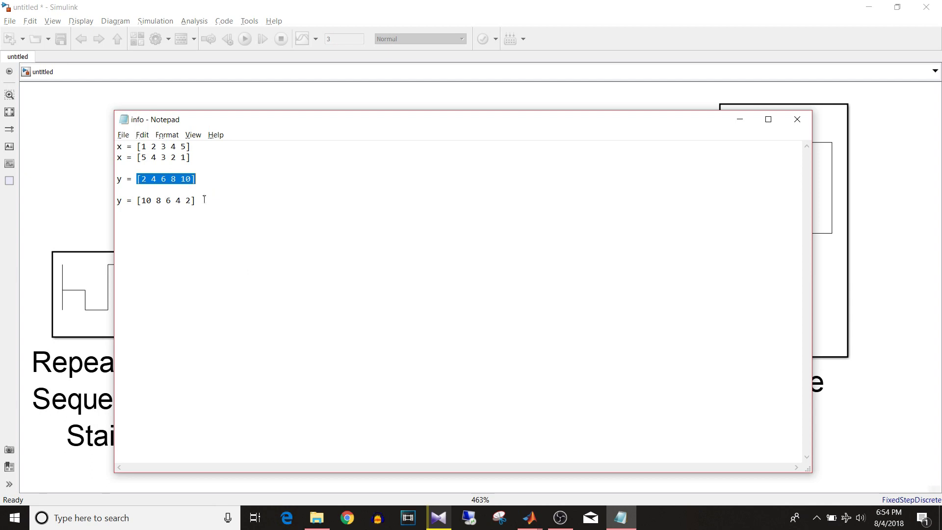
pyautogui.moveTo(203, 200); pyautogui.dragTo(138, 200)
pyautogui.hotkey('ctrl', 'c')
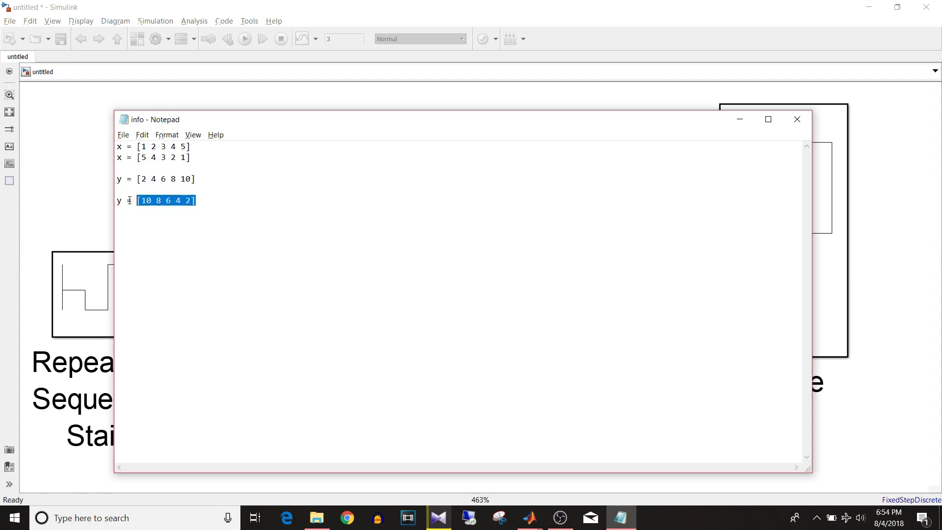
pyautogui.click(739, 119)
pyautogui.click(307, 248)
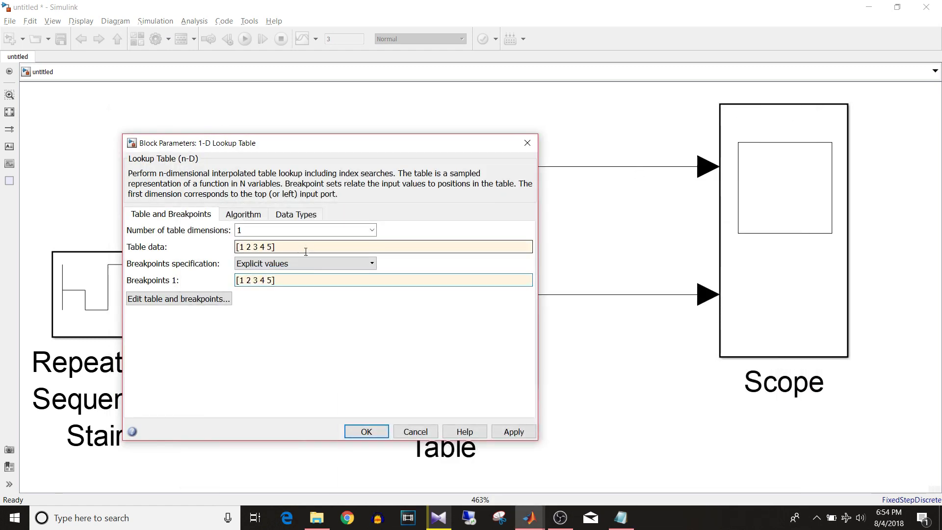
pyautogui.hotkey('ctrl', 'a')
pyautogui.hotkey('ctrl', 'v')
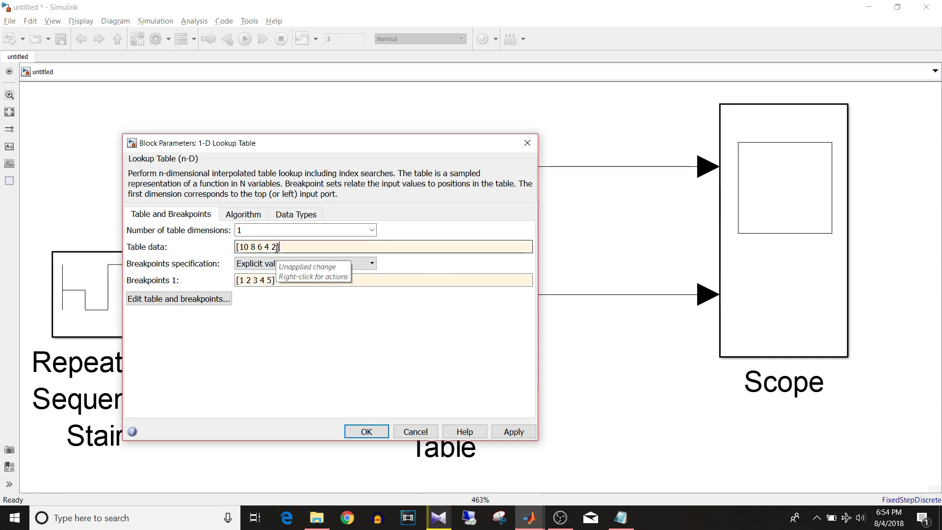
pyautogui.click(514, 435)
pyautogui.click(365, 432)
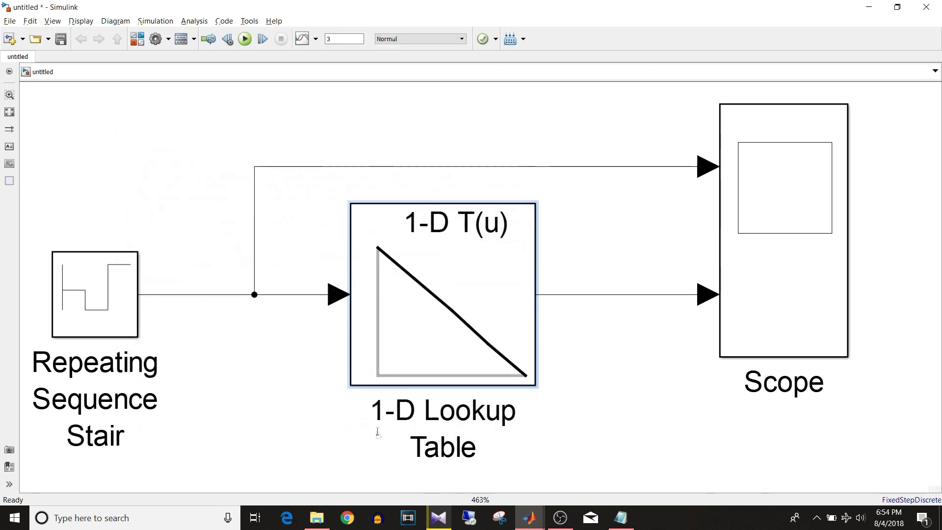
pyautogui.click(245, 39)
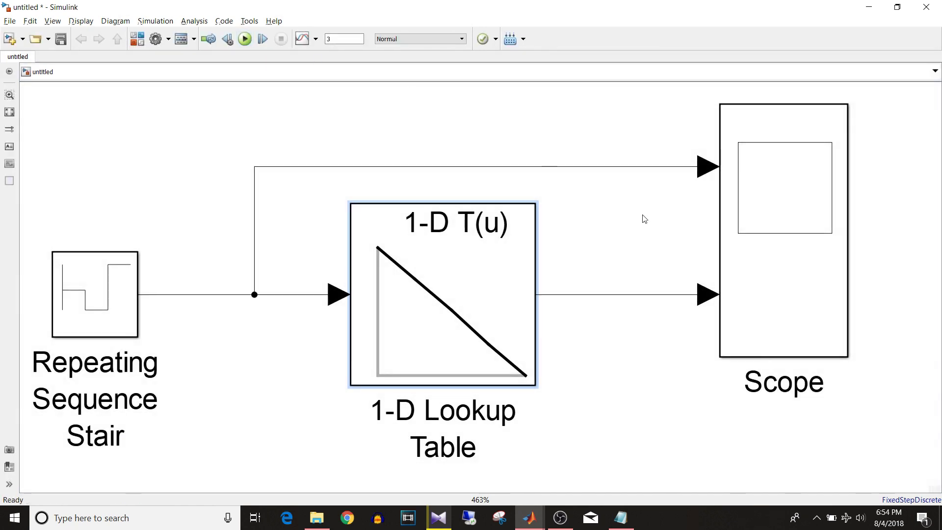
# Step: Check the Scope's output 4, 7, 0 against inputs 4, 2.5, 6, then close it
pyautogui.click(807, 265)
pyautogui.doubleClick(806, 265)
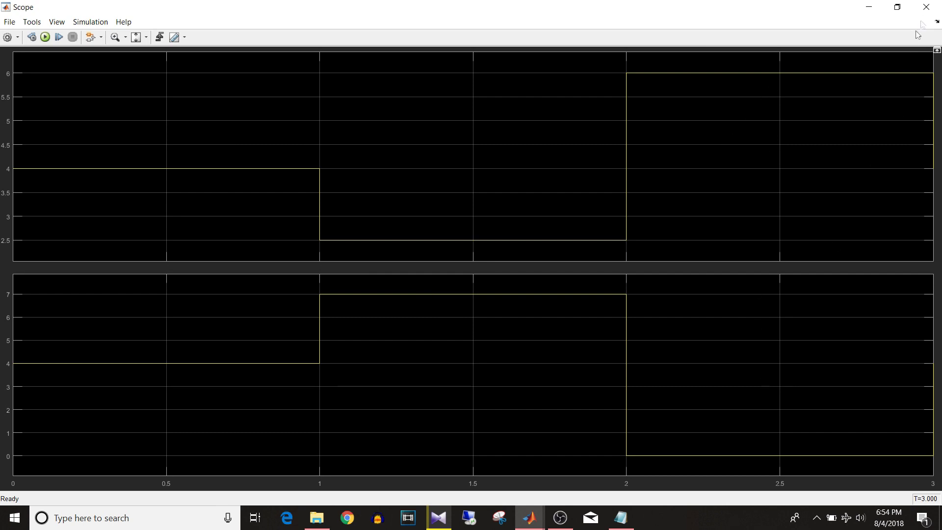
pyautogui.click(926, 9)
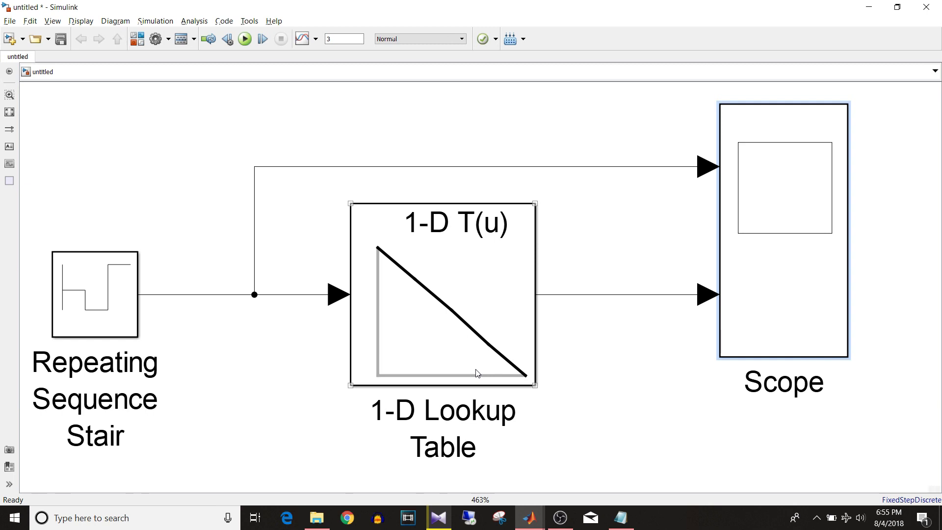
# Step: Enter the decreasing breakpoints [5 4 3 2 1] taken from the notes
pyautogui.click(616, 508)
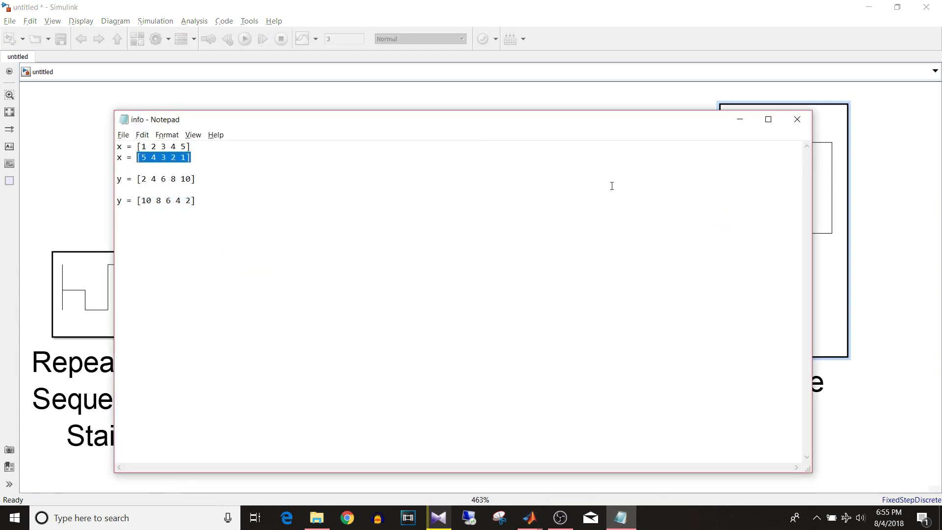
pyautogui.click(739, 120)
pyautogui.doubleClick(458, 261)
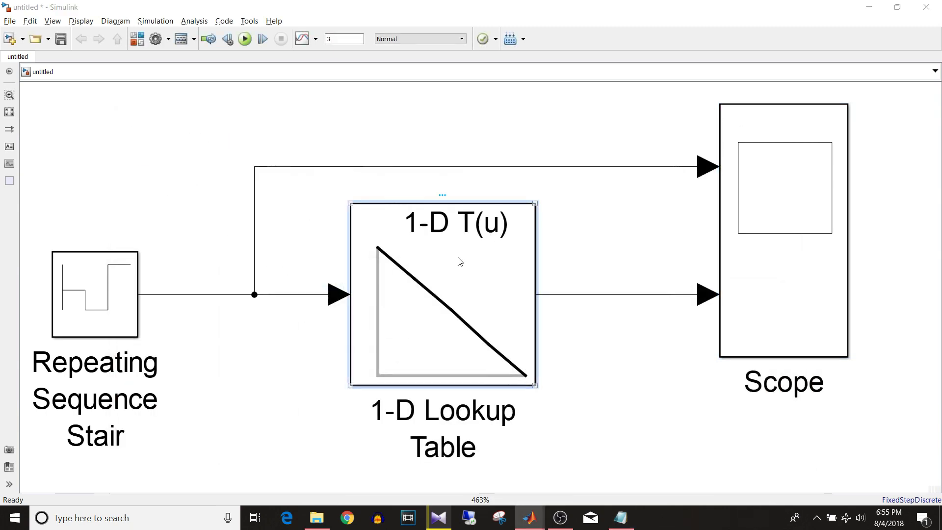
pyautogui.tripleClick(193, 341)
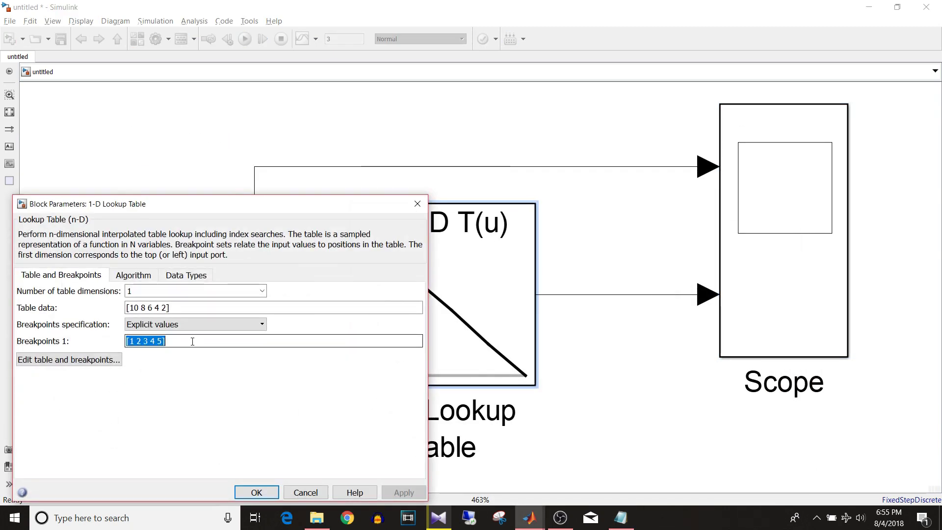
pyautogui.write('[5 4 3 2 1]')
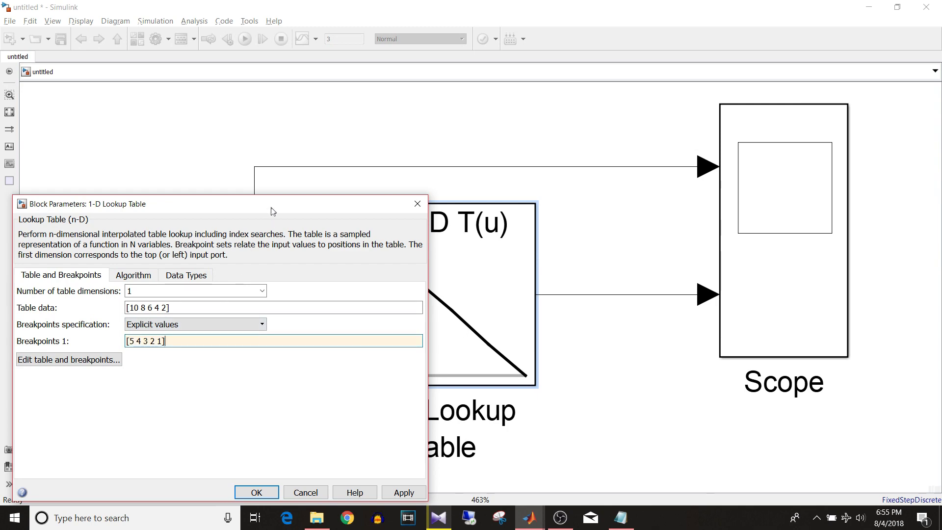
# Step: Apply the decreasing breakpoints, close the dialog, and run the simulation
pyautogui.moveTo(276, 208); pyautogui.dragTo(355, 105)
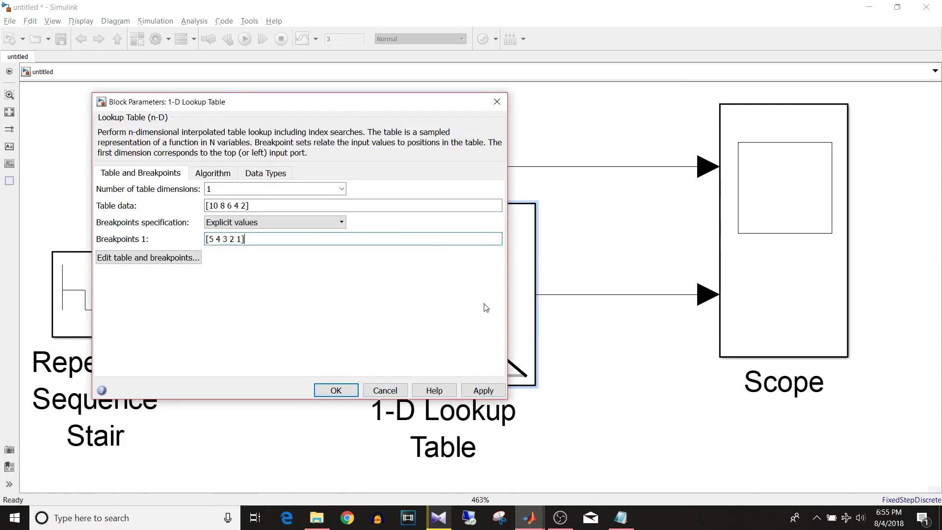
pyautogui.click(488, 395)
pyautogui.click(344, 390)
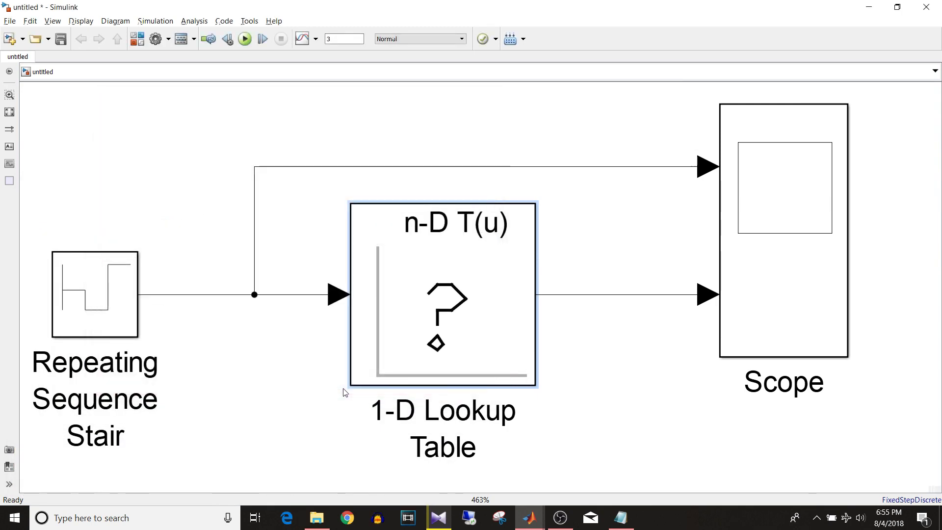
pyautogui.click(500, 273)
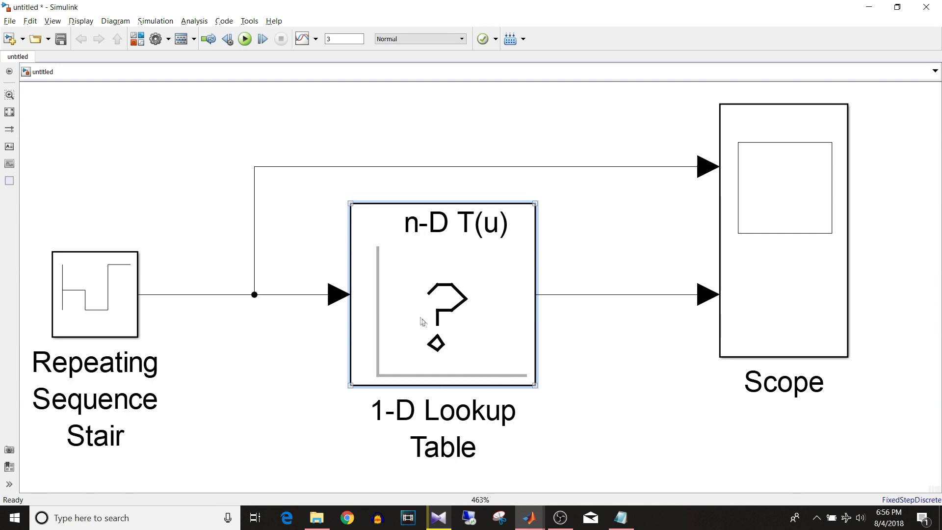
pyautogui.click(245, 39)
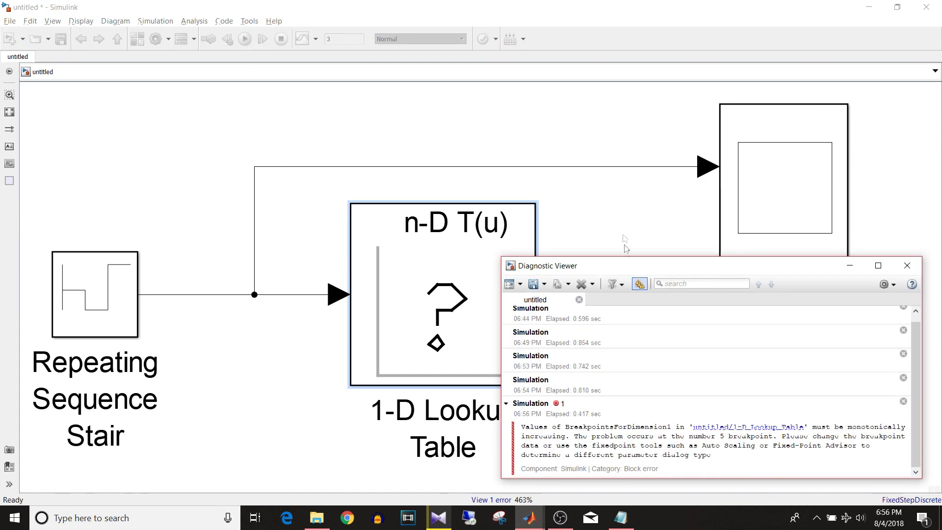
# Step: Read the 'breakpoints must be monotonically increasing' error, then close the Diagnostic Viewer
pyautogui.moveTo(628, 268); pyautogui.dragTo(516, 176)
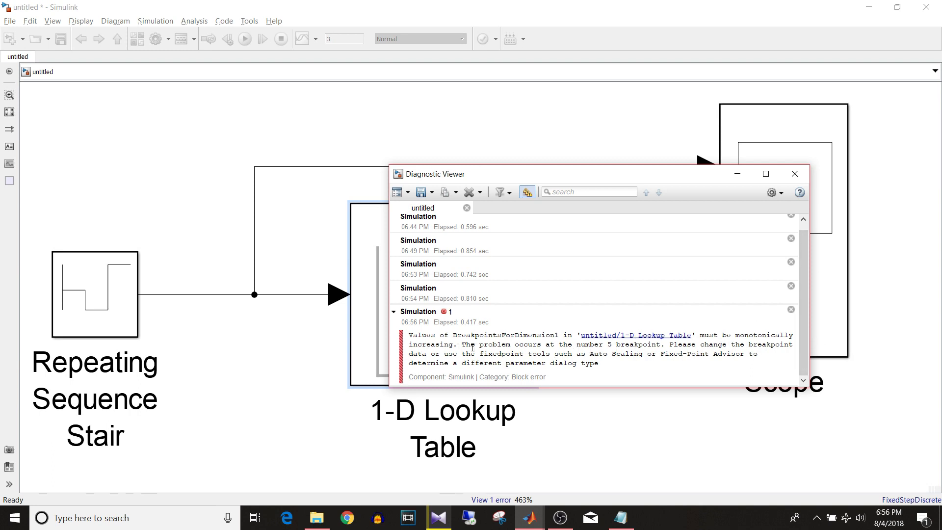
pyautogui.click(794, 173)
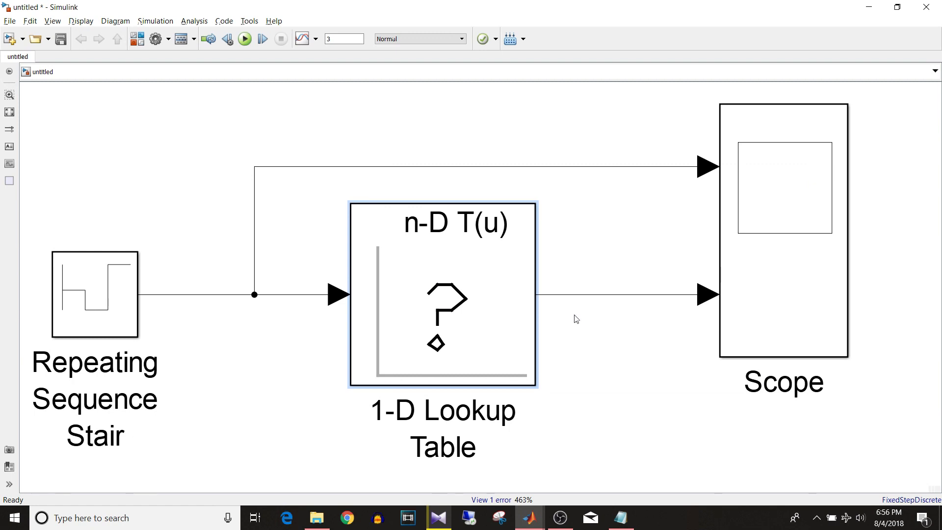
pyautogui.doubleClick(537, 321)
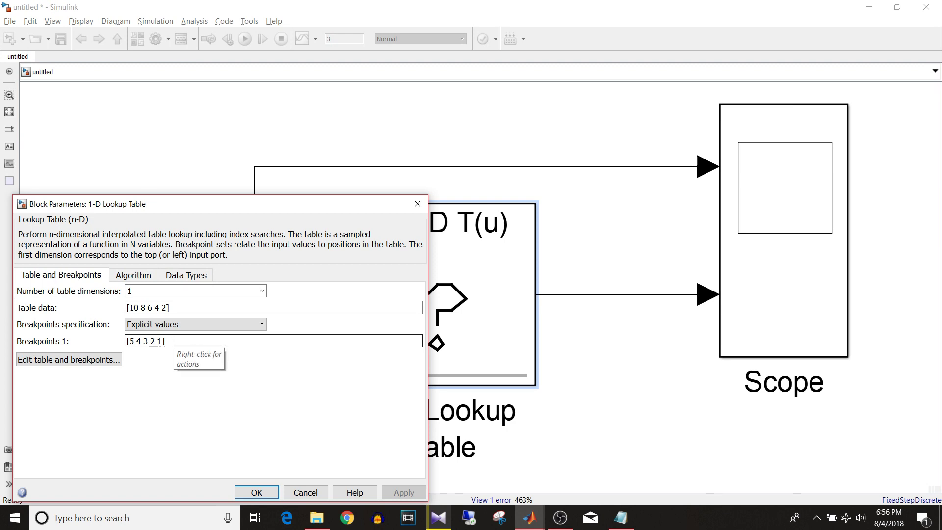
pyautogui.click(417, 204)
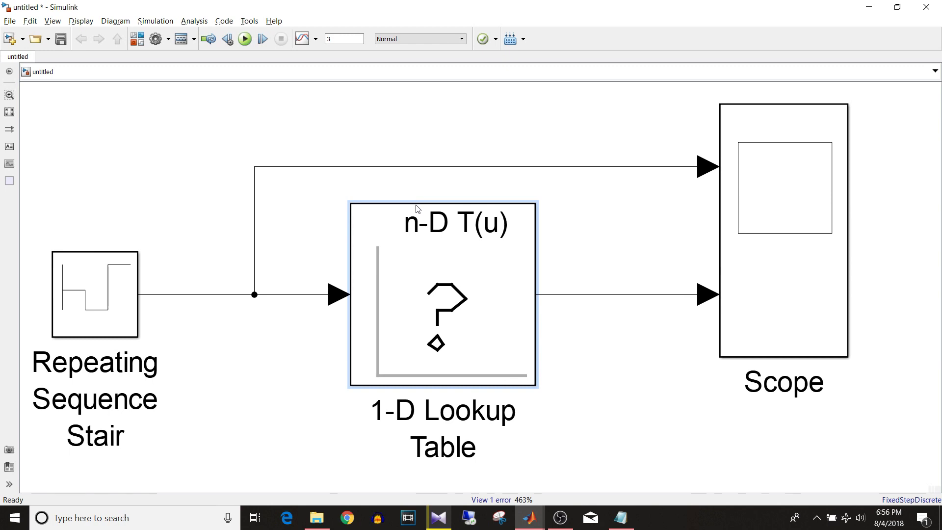